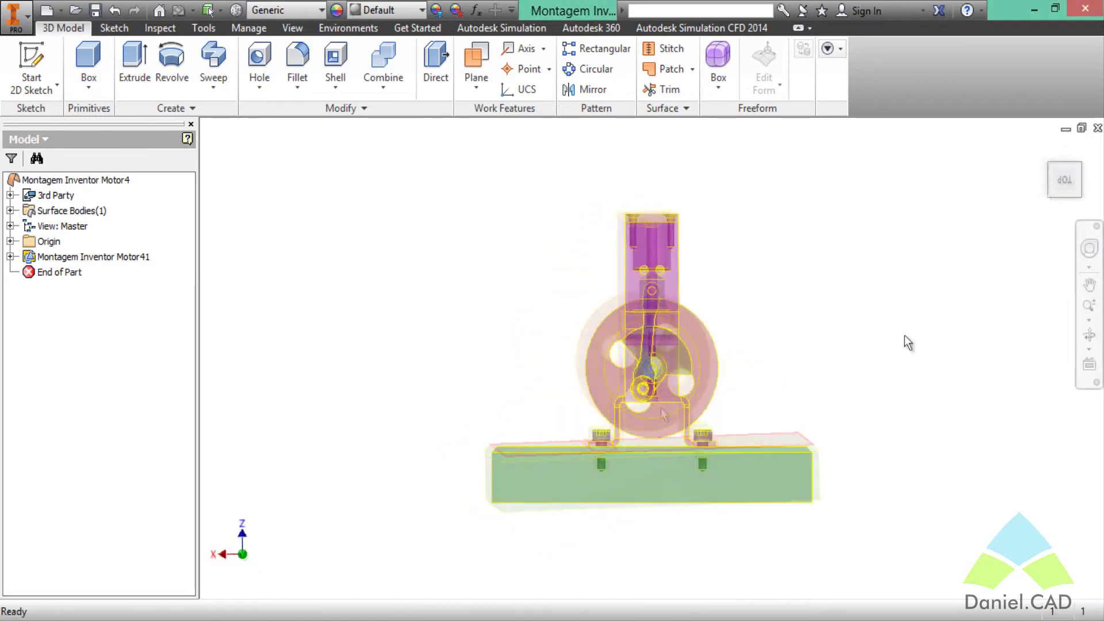
Orbit the engine to an isometric angle, then return to a zoomed-in front view.
drag(788, 343, 836, 362)
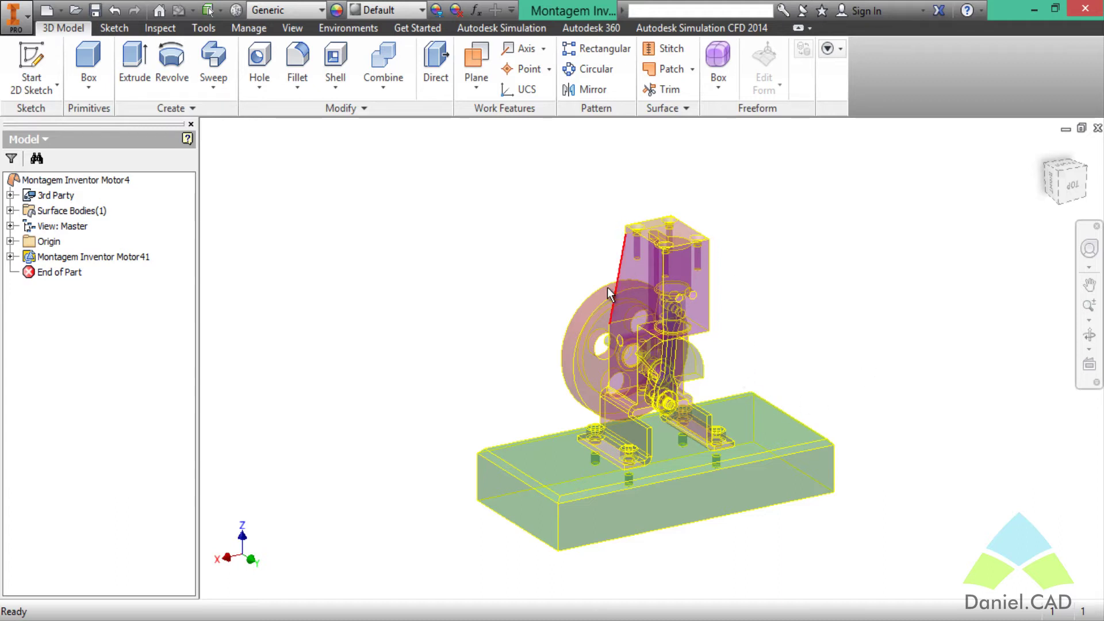
click(1065, 184)
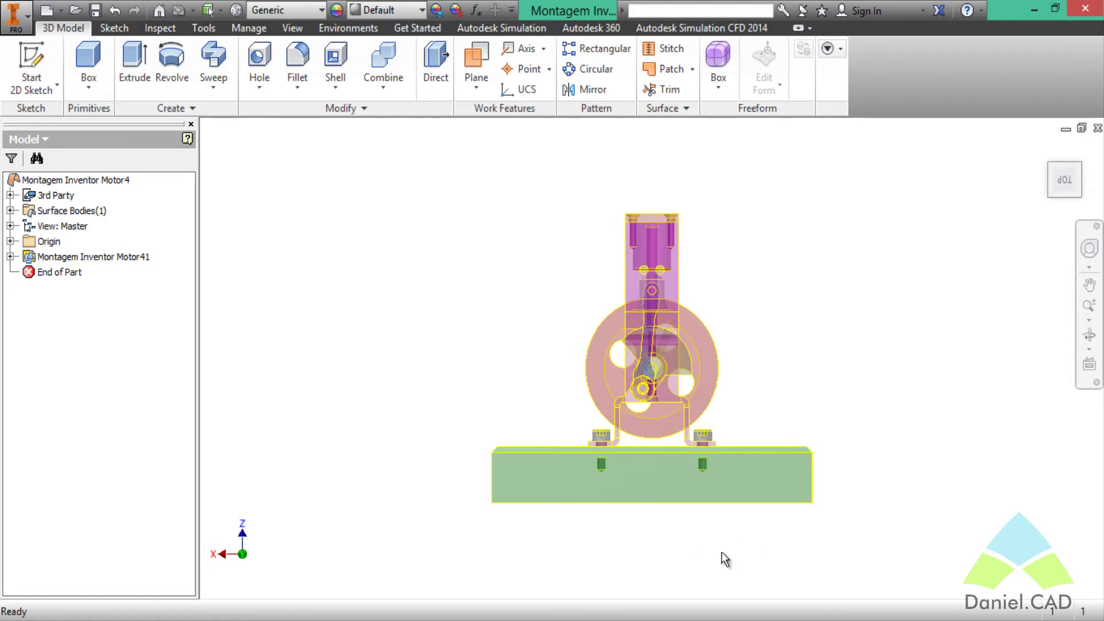
key(F2)
key(F3)
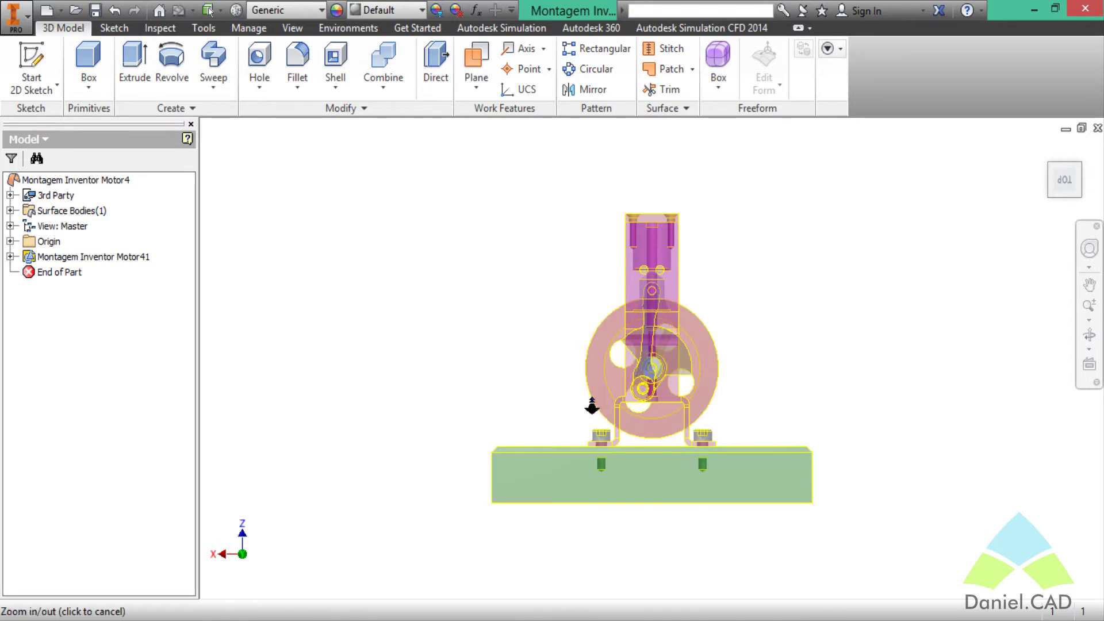
mouse_move(592, 406)
mouse_down()
mouse_move(600, 375)
mouse_move(598, 392)
mouse_up()
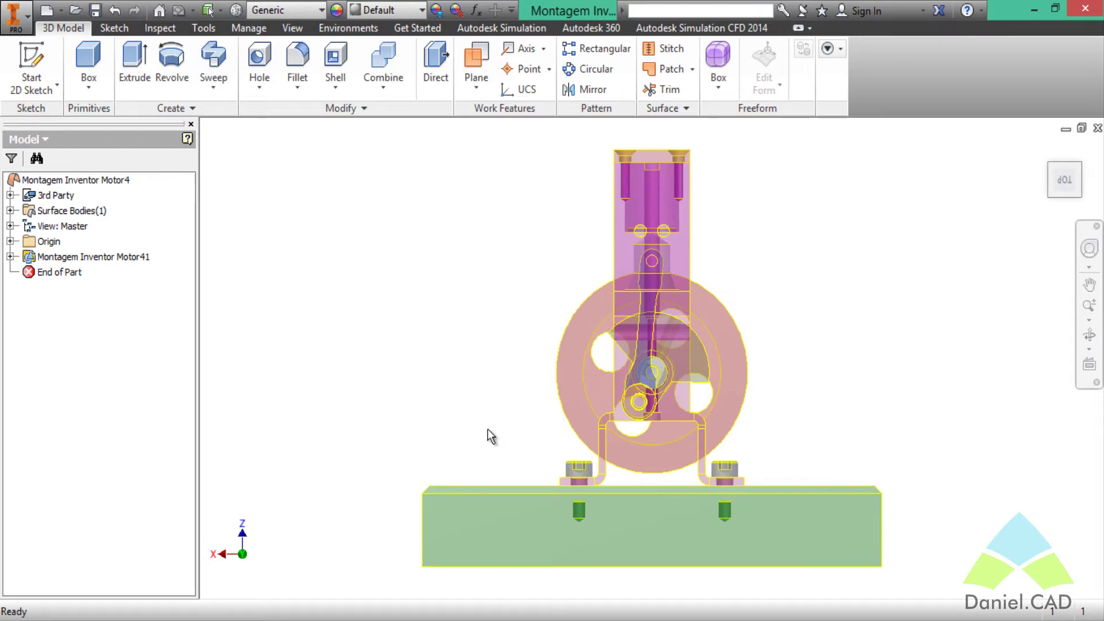
Draw Sketch1 as a rectangle spanning the green base block and start extruding it.
click(31, 68)
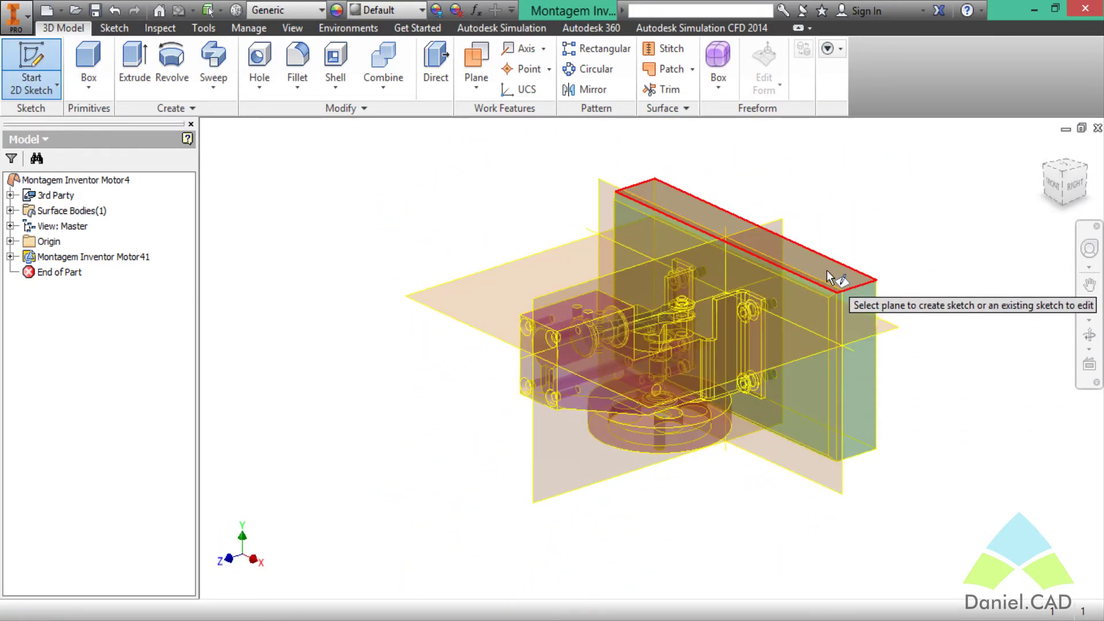
click(827, 271)
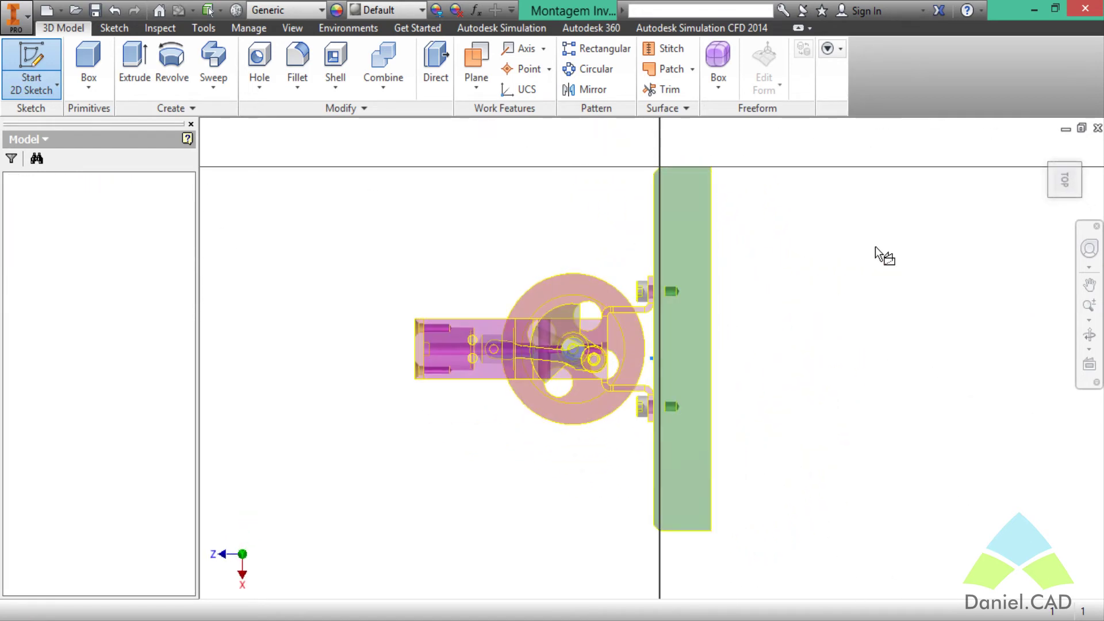
click(207, 64)
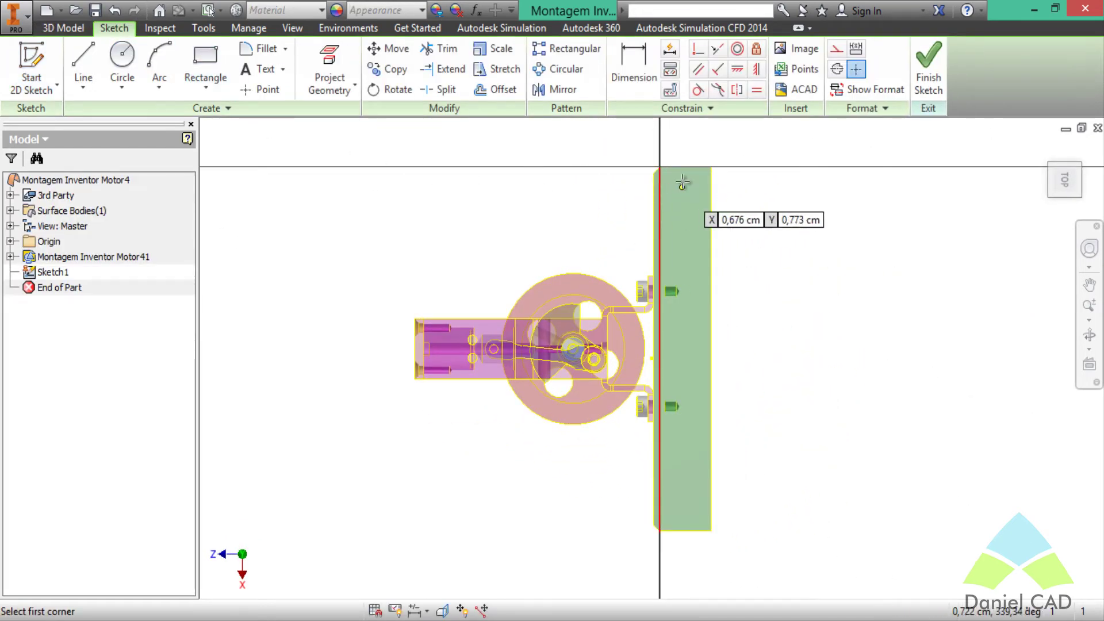
click(653, 153)
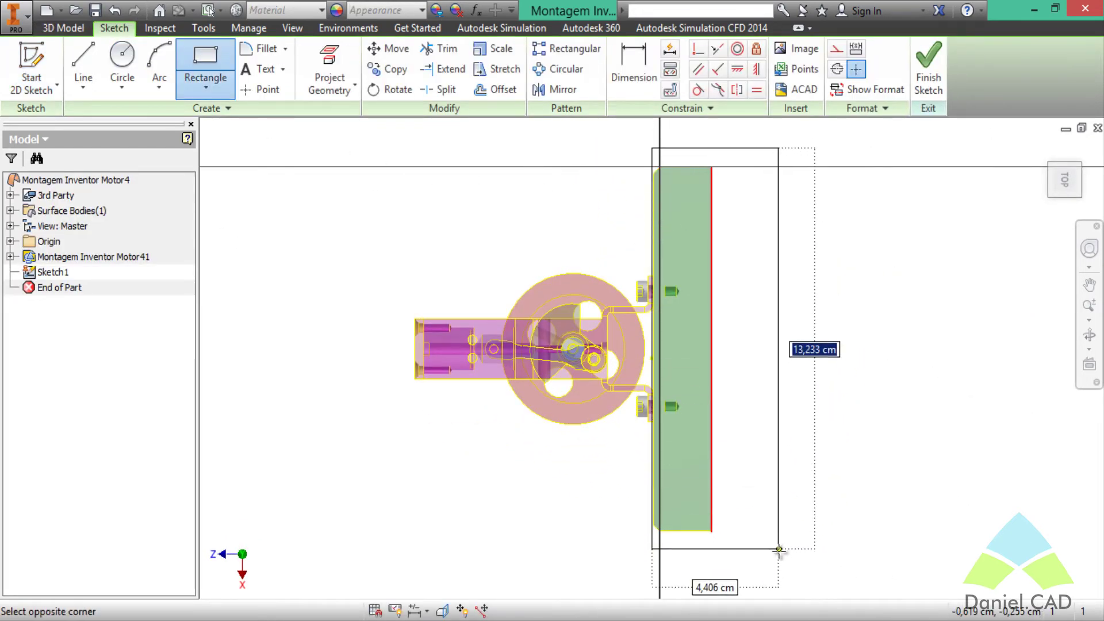
click(713, 553)
click(928, 69)
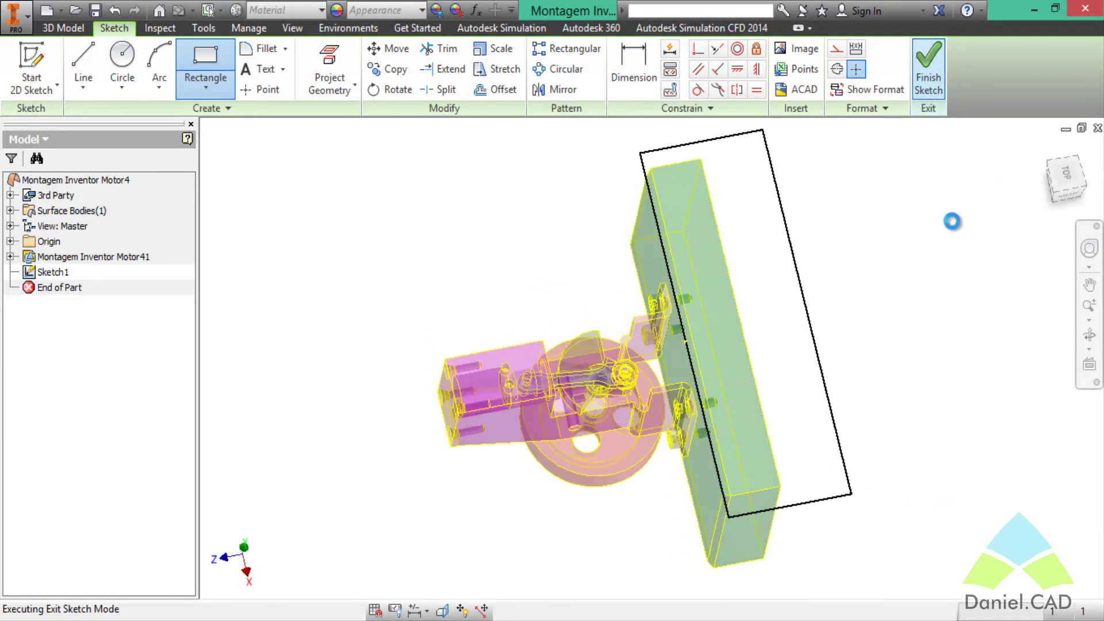
click(132, 66)
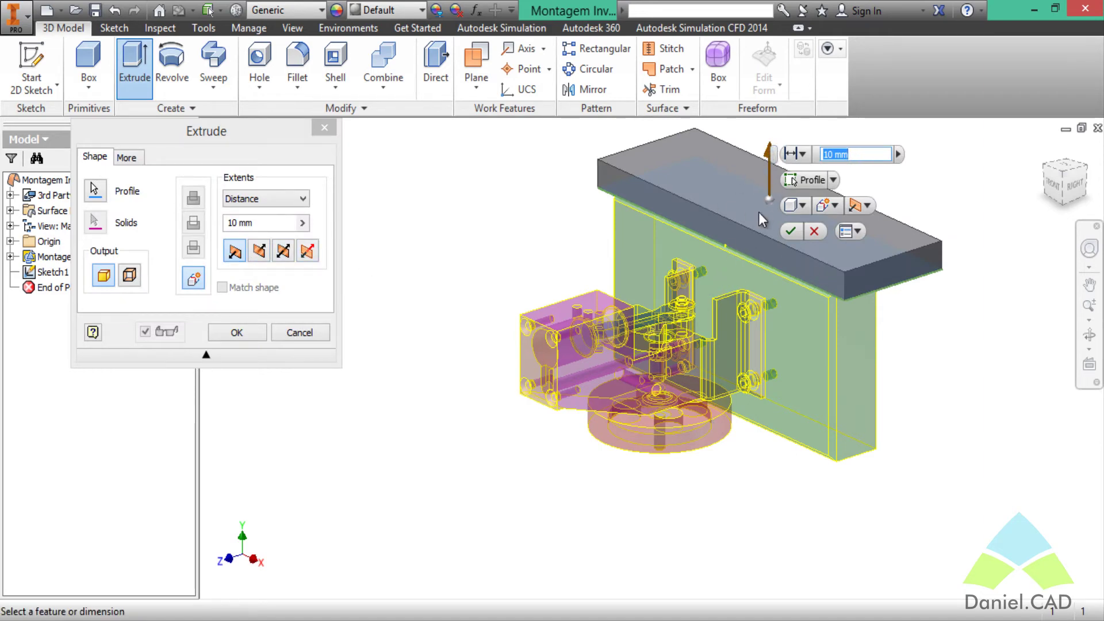
Flip the extrusion downward, enter a distance of 50, then cancel it.
click(259, 250)
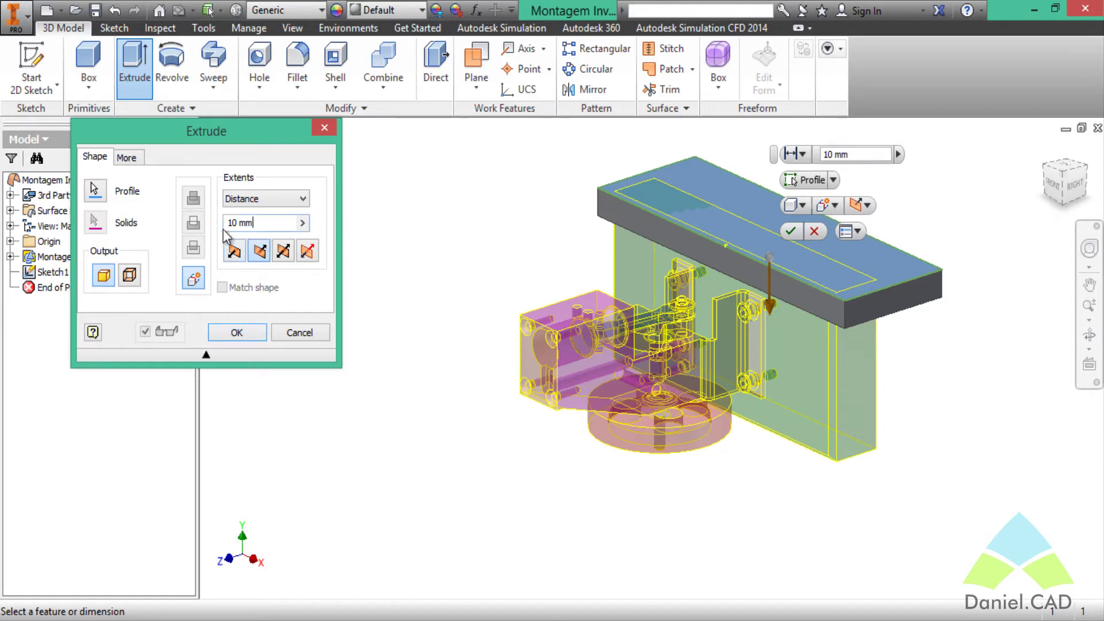
text(50)
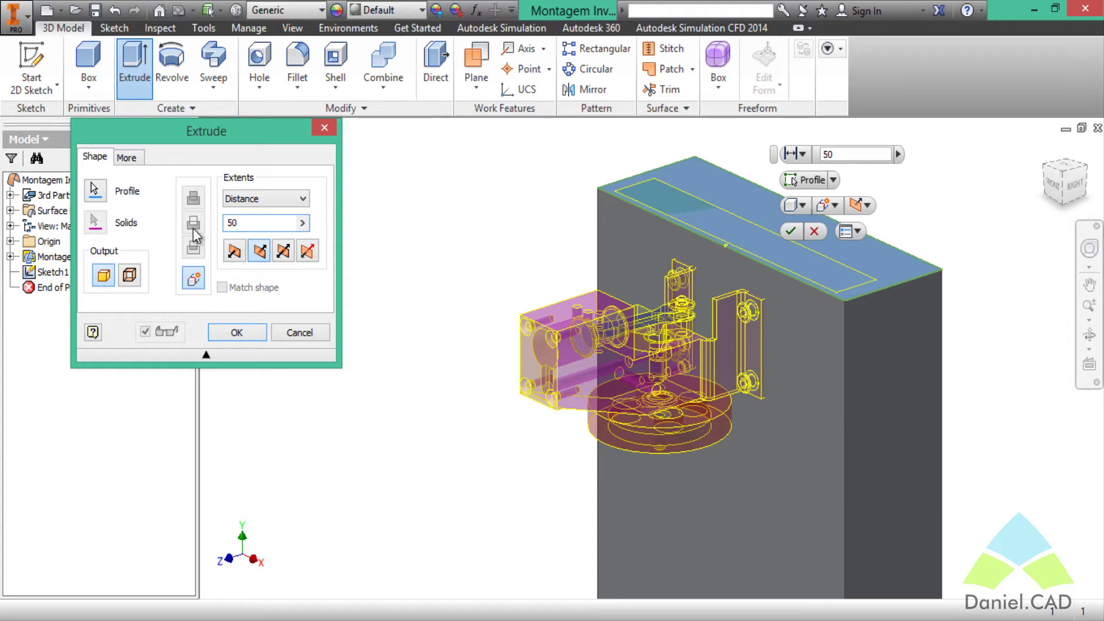
click(295, 337)
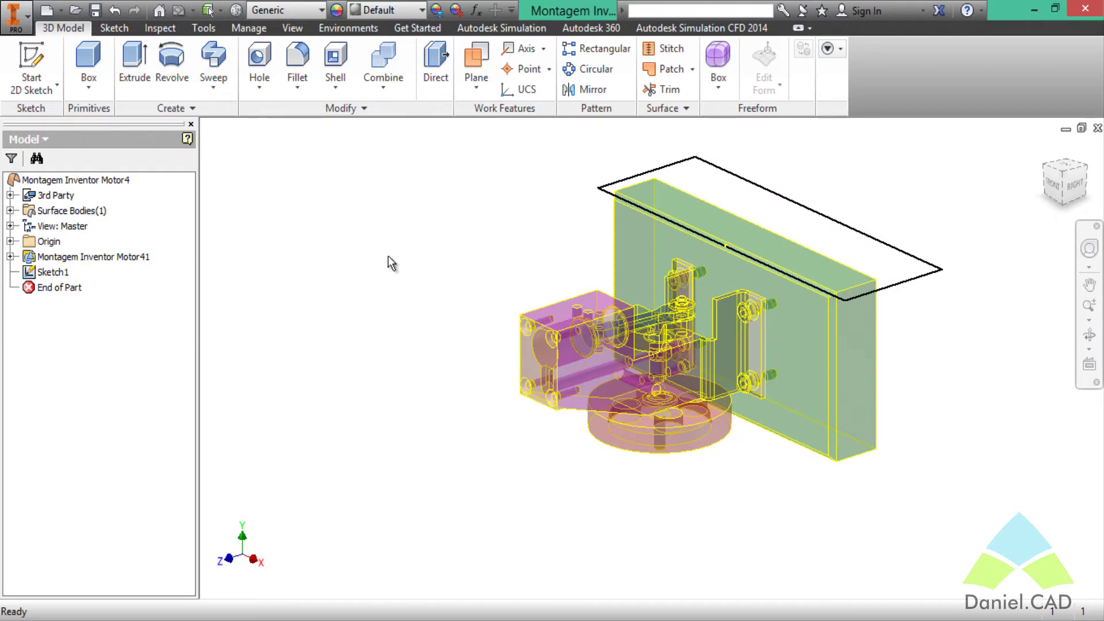
Delete Sketch1 from the browser, then pan and zoom in on the engine.
key(F5)
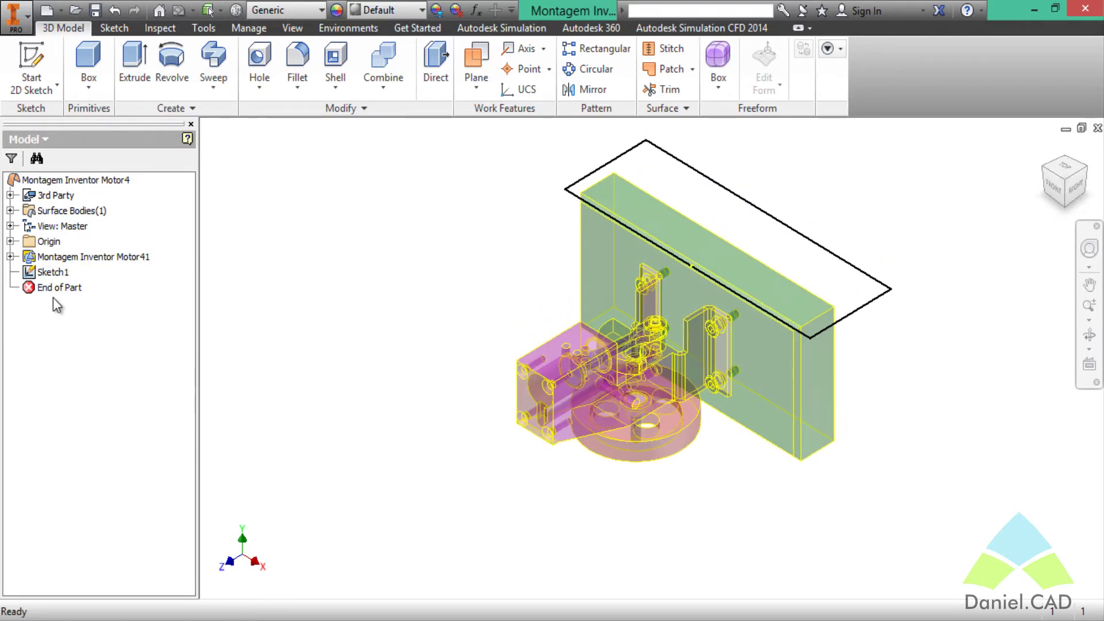
click(57, 274)
key(Delete)
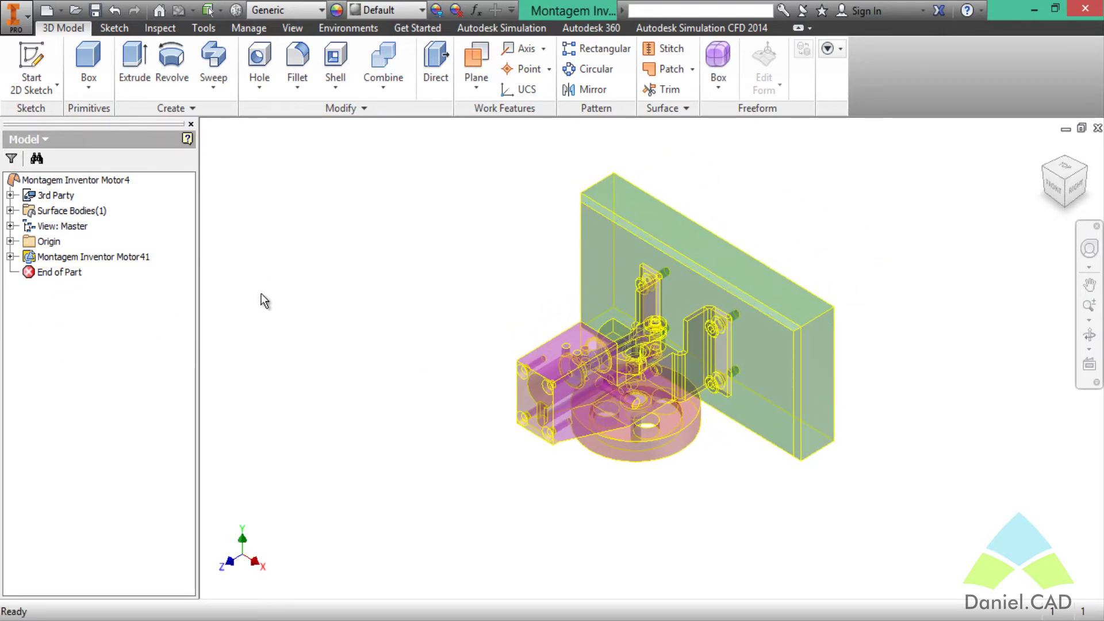
middle_drag(261, 293, 299, 330)
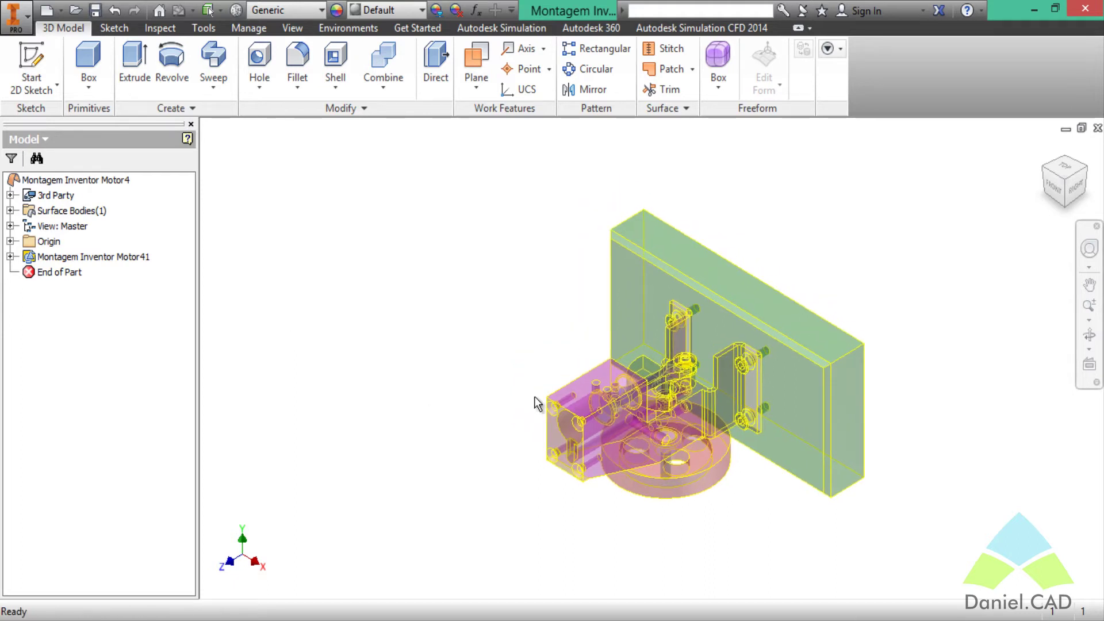
middle_drag(534, 396, 494, 395)
key(F3)
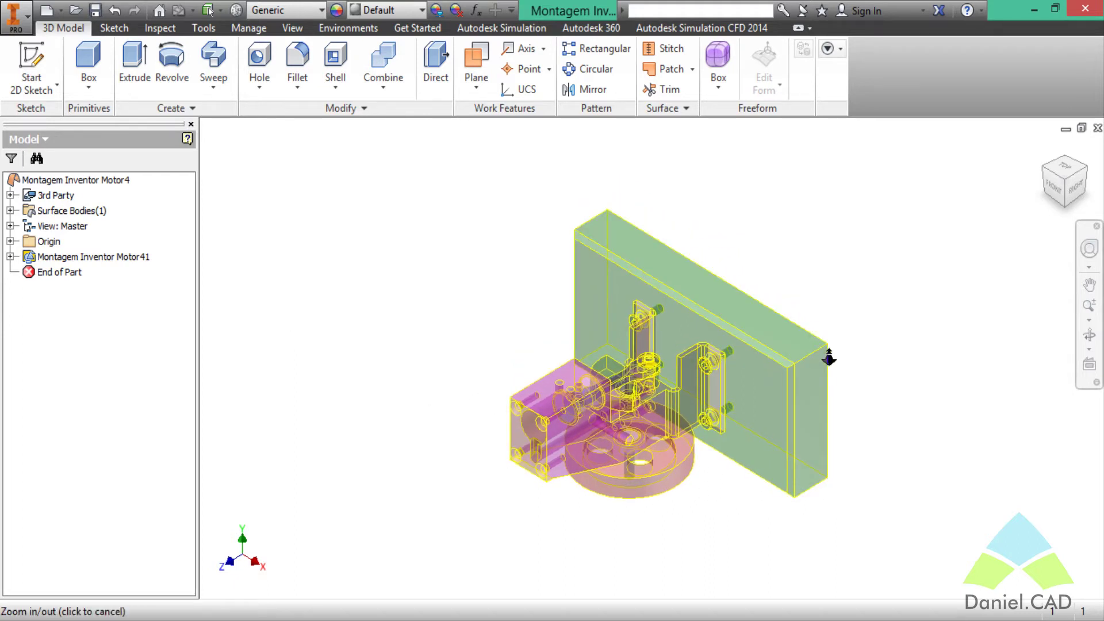
scroll(948, 406, up, 3)
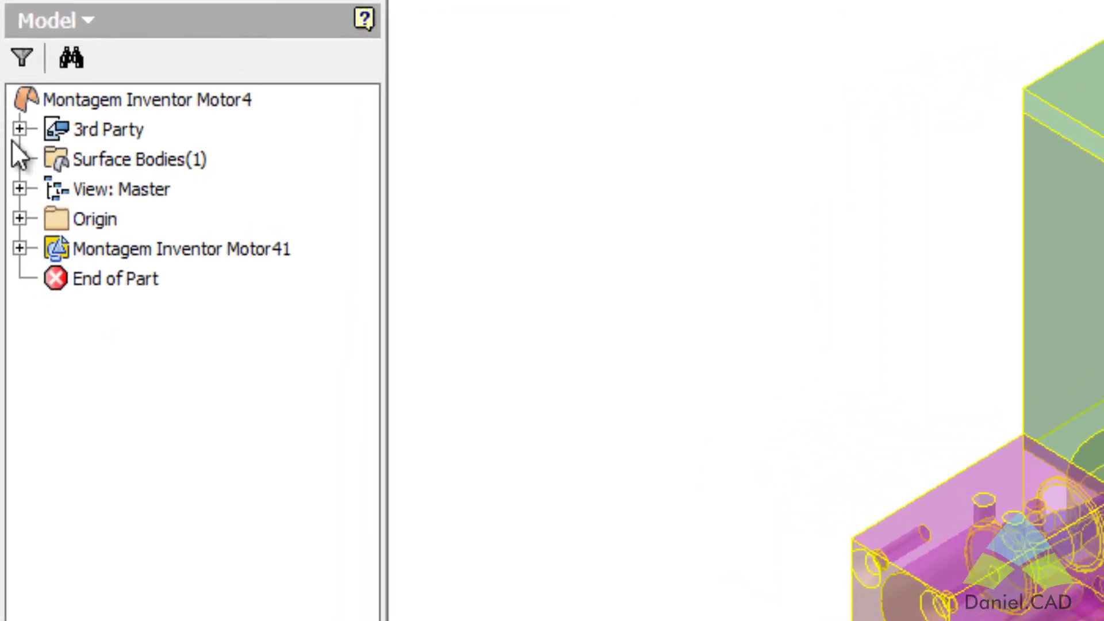
Expand the 3rd Party, Surface Bodies and Srf1 nodes to reveal Srf1's Composite1.
click(47, 103)
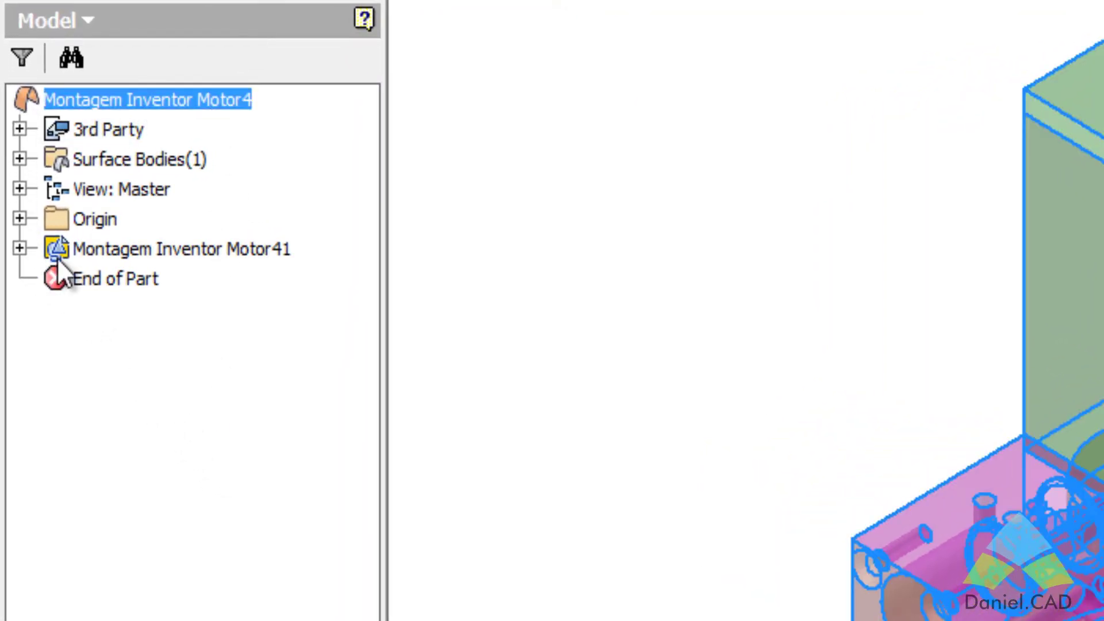
click(19, 129)
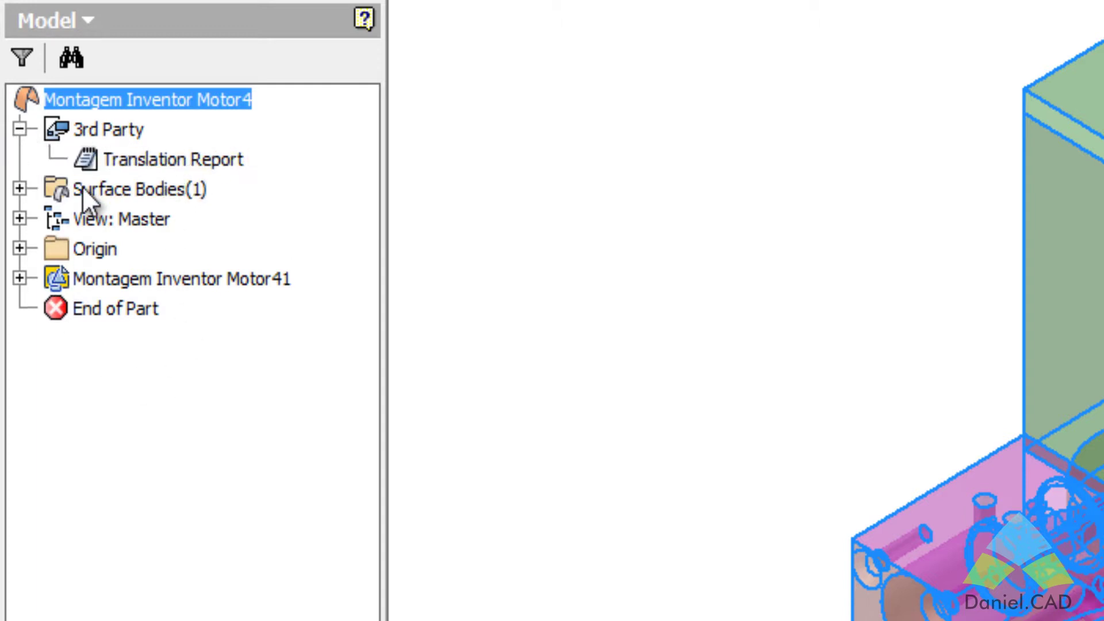
click(238, 163)
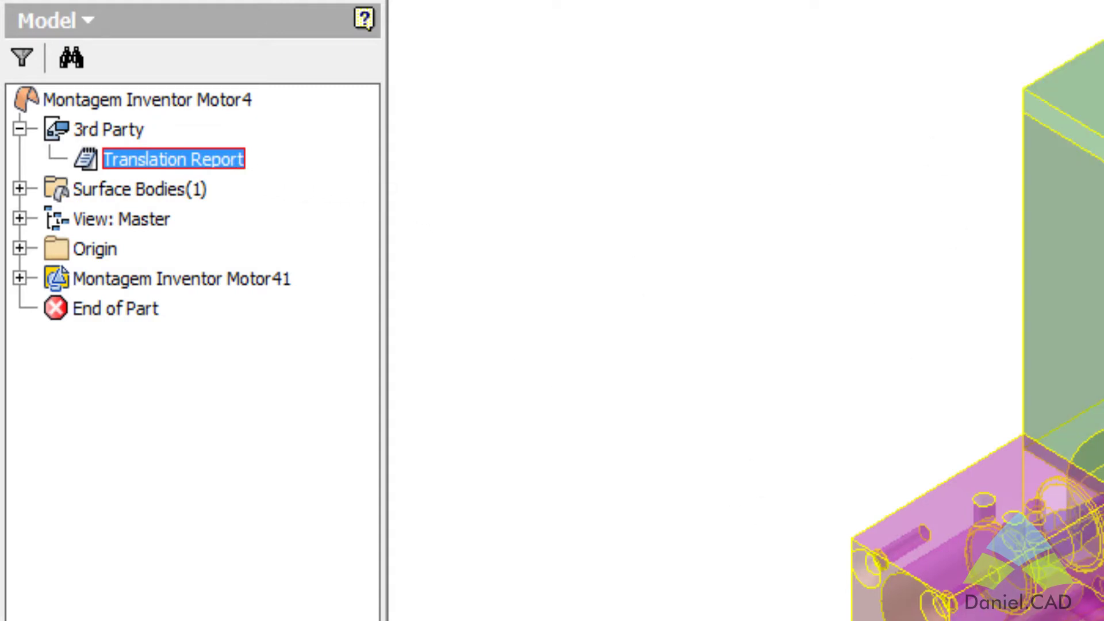
click(20, 188)
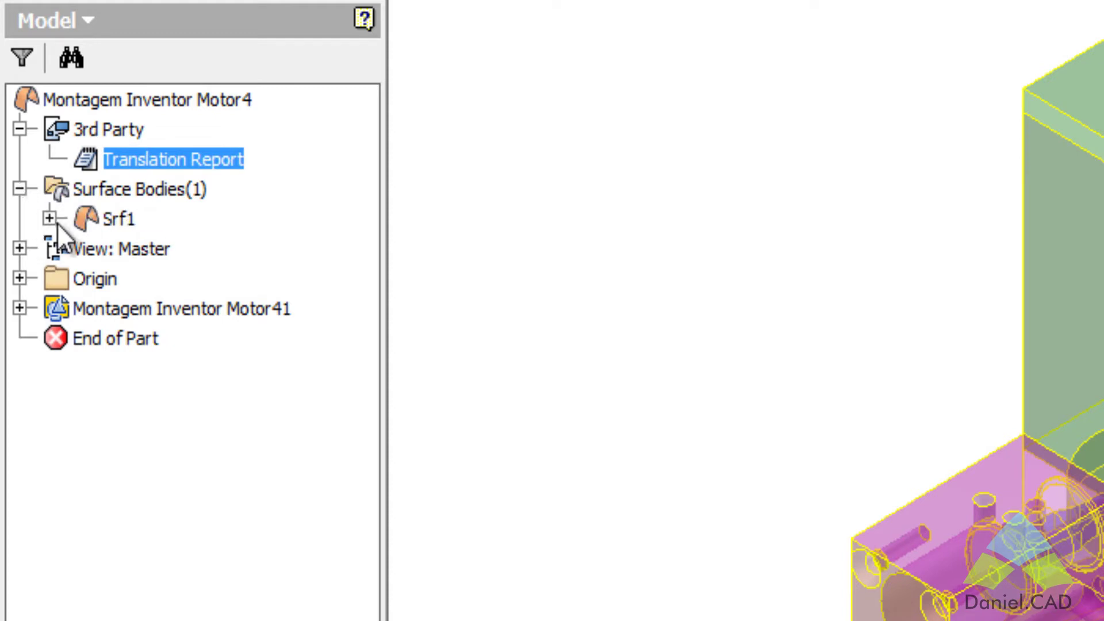
click(114, 224)
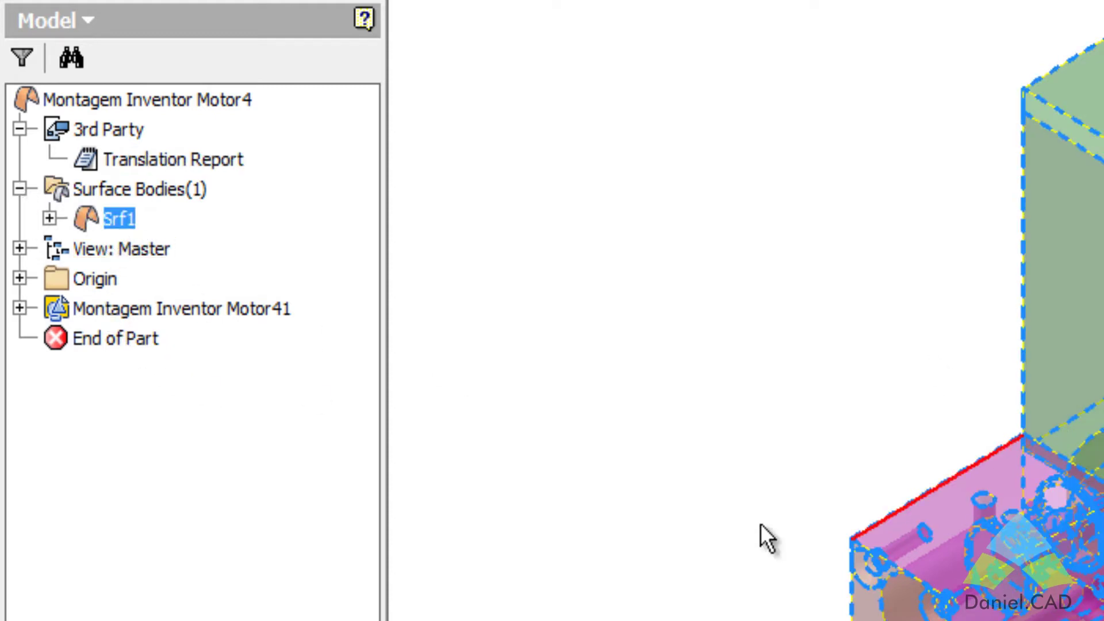
click(50, 217)
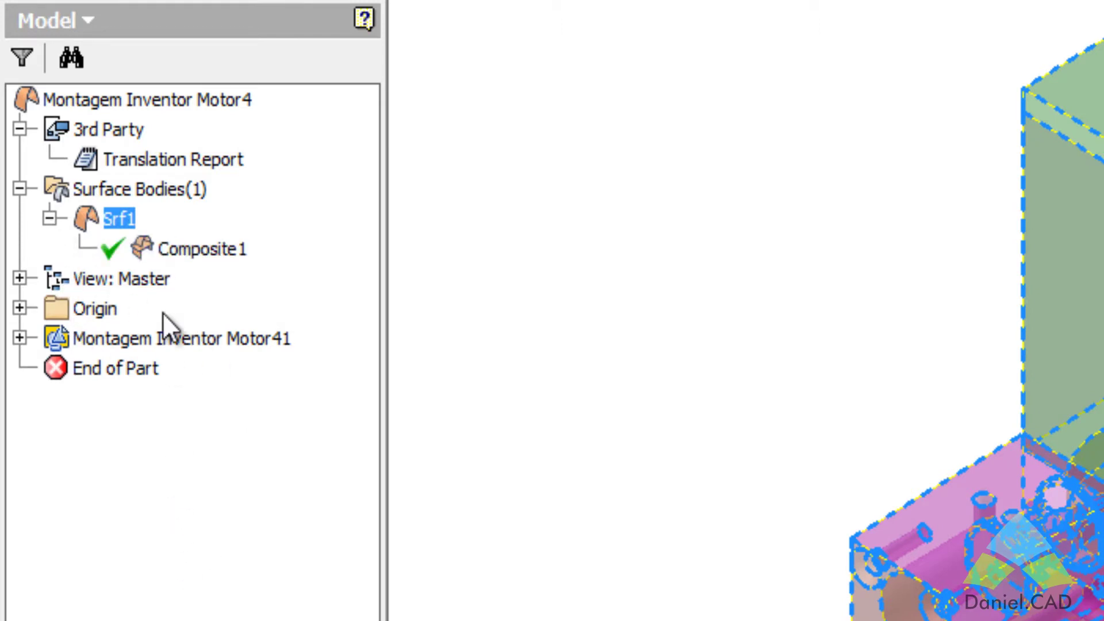
click(189, 253)
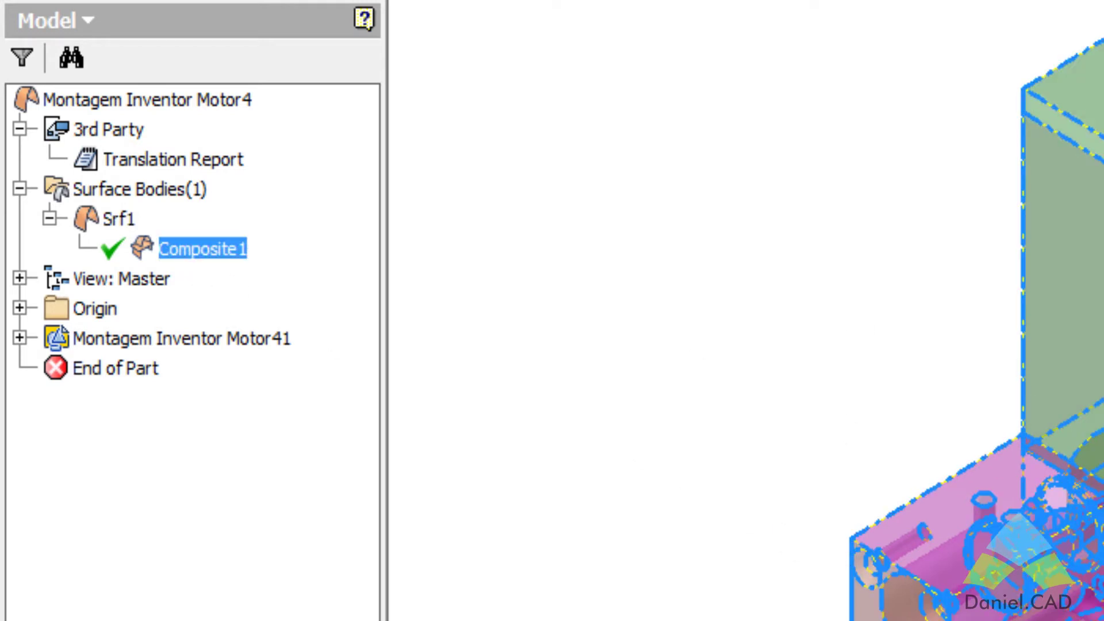
Expand View: Master, Origin and Montagem Inventor Motor41, then reselect Srf1's Composite1.
click(19, 278)
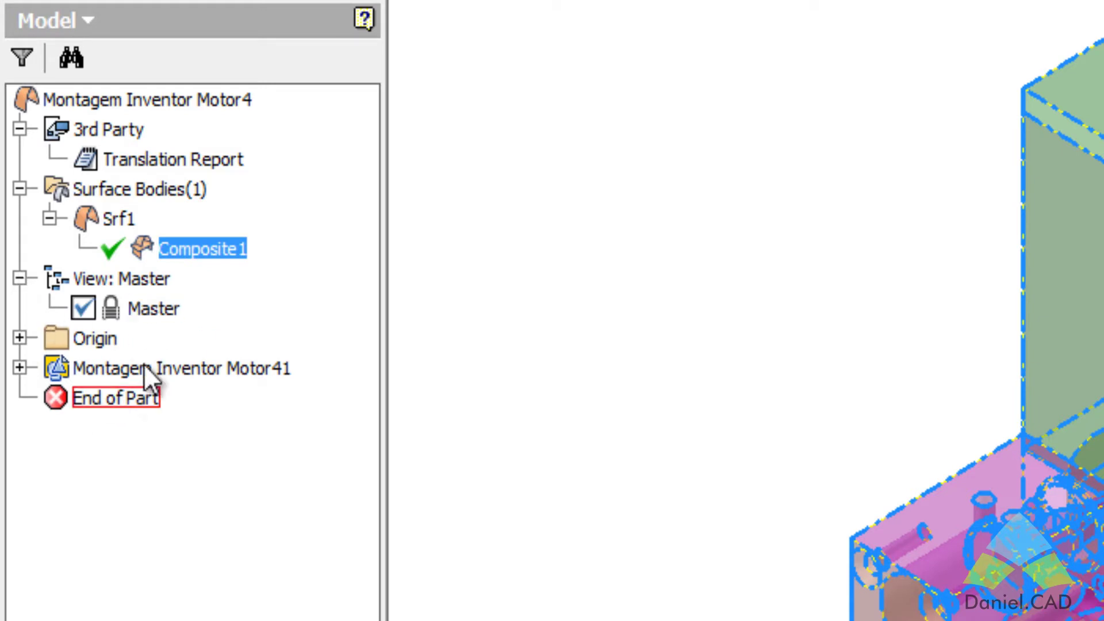
key(Escape)
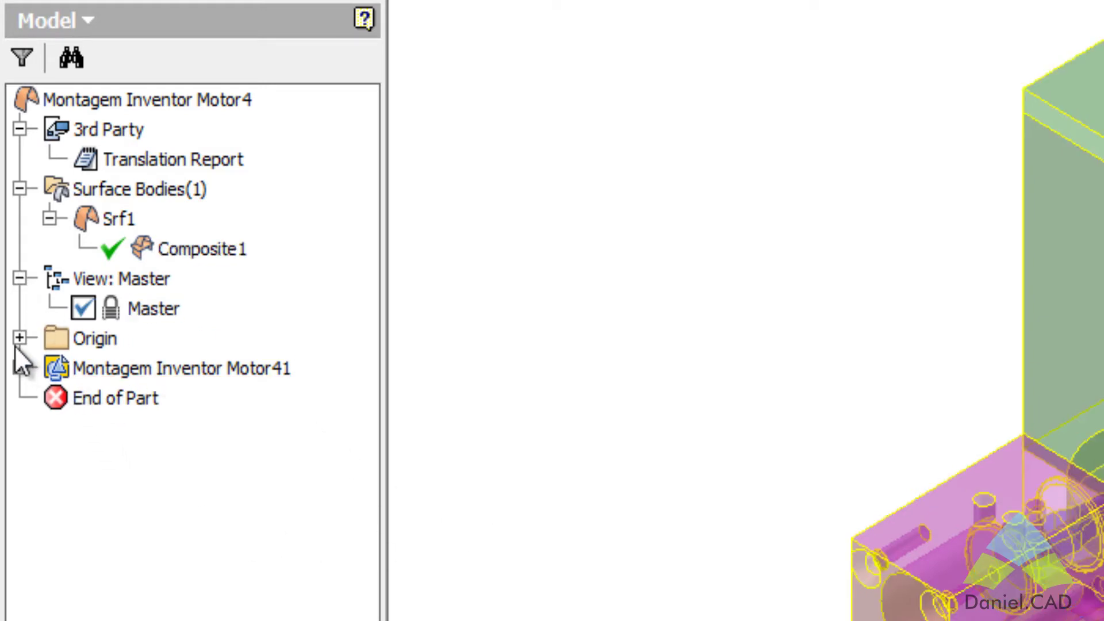
click(19, 337)
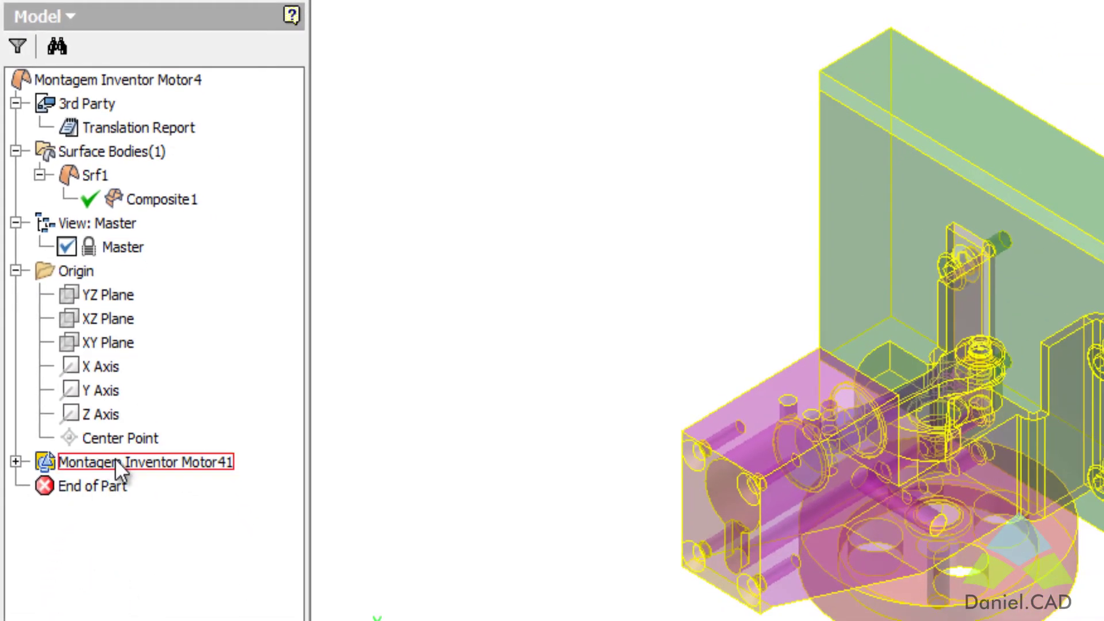
click(16, 461)
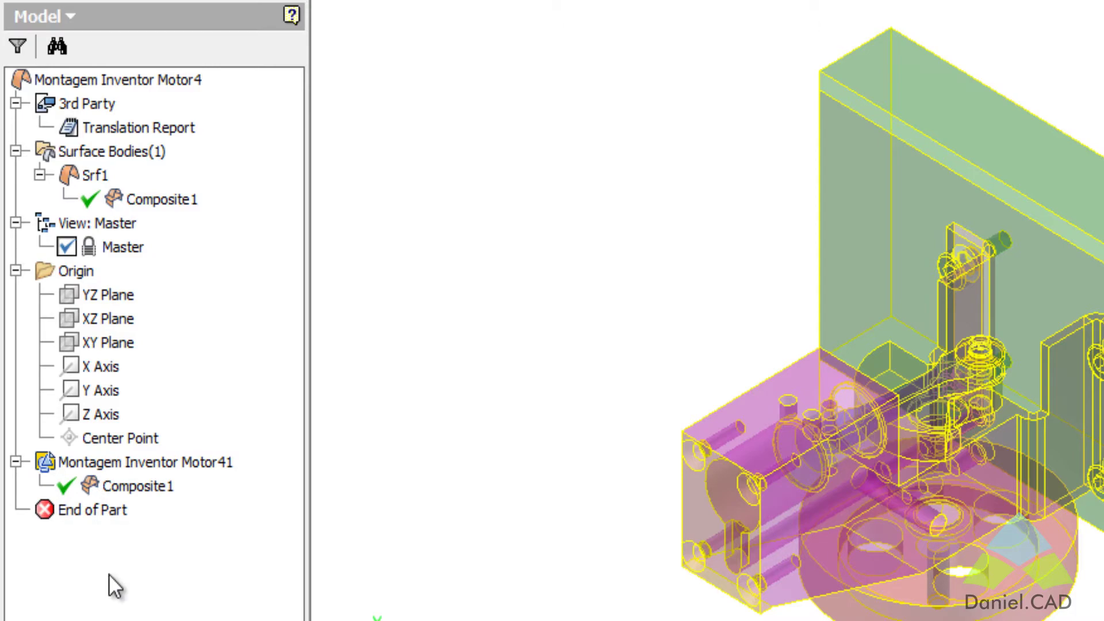
click(145, 484)
click(154, 202)
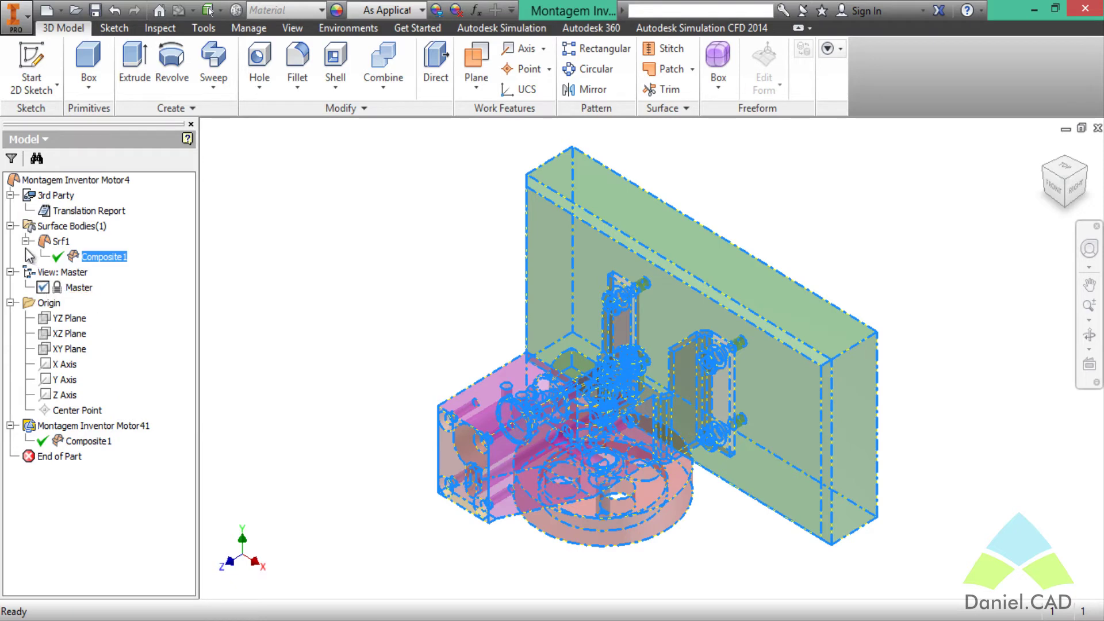
Collapse the Surface Bodies, View and Origin folders, then run Copy Object on Composite1.
click(10, 225)
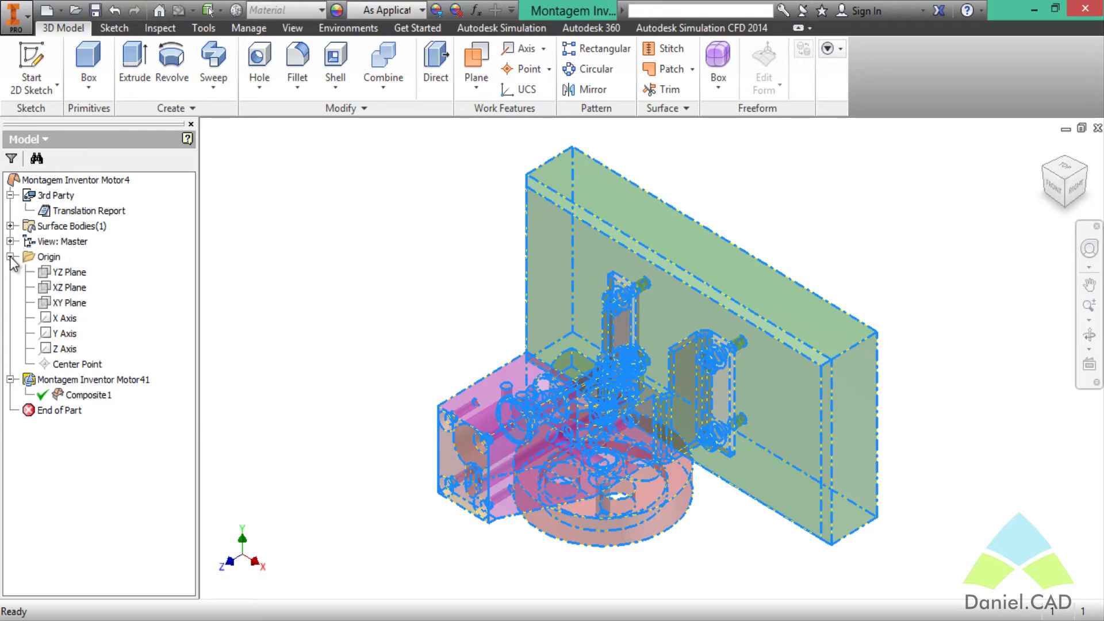
click(10, 256)
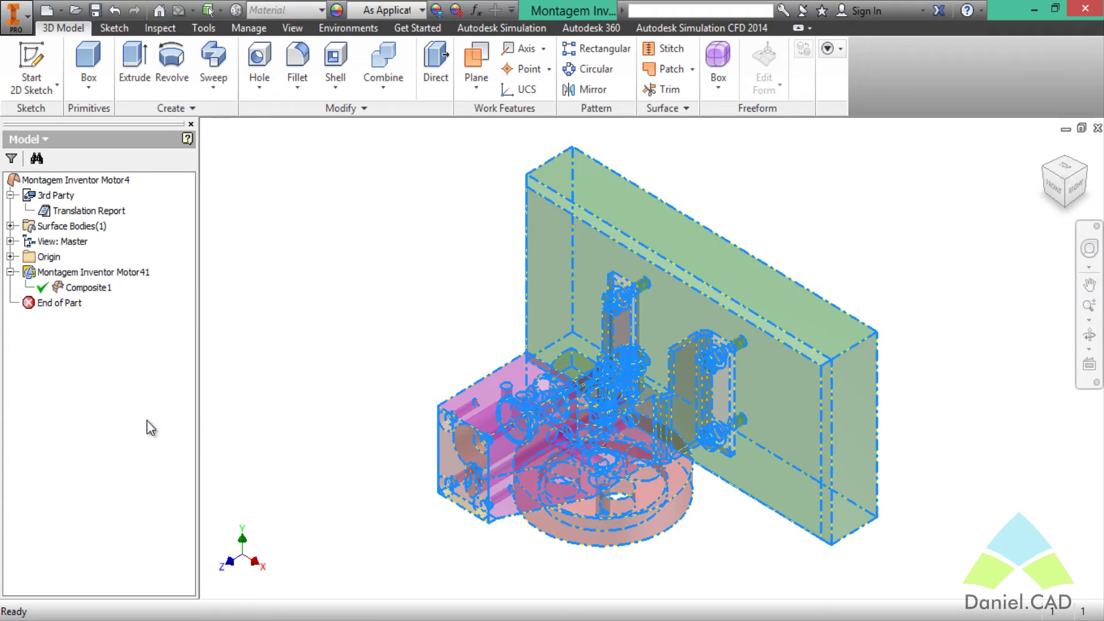
click(97, 289)
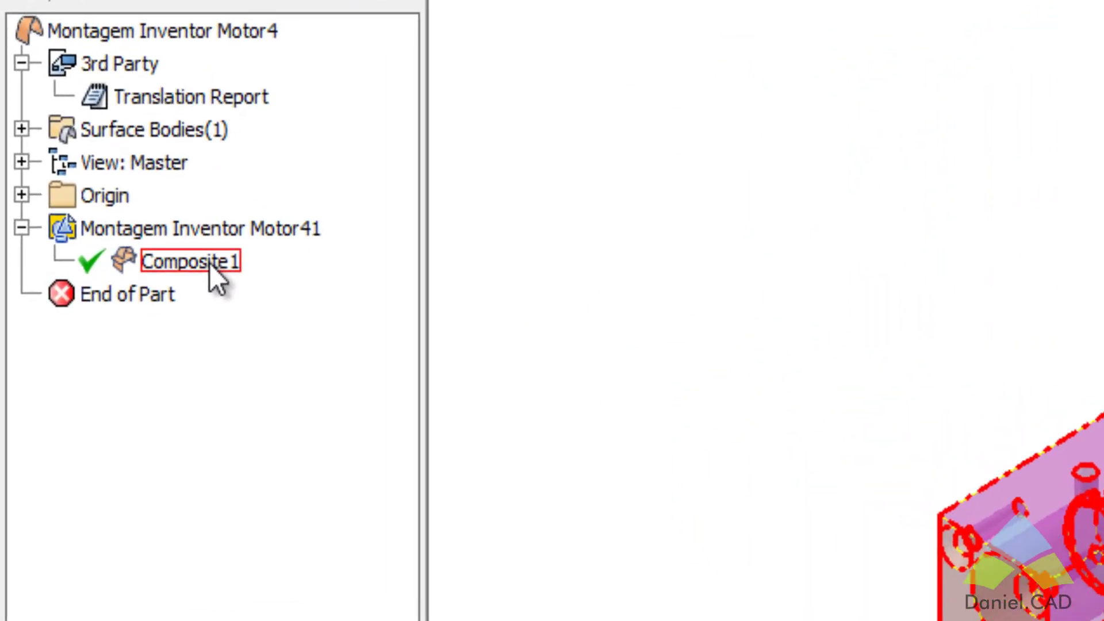
click(210, 263)
right_click(199, 250)
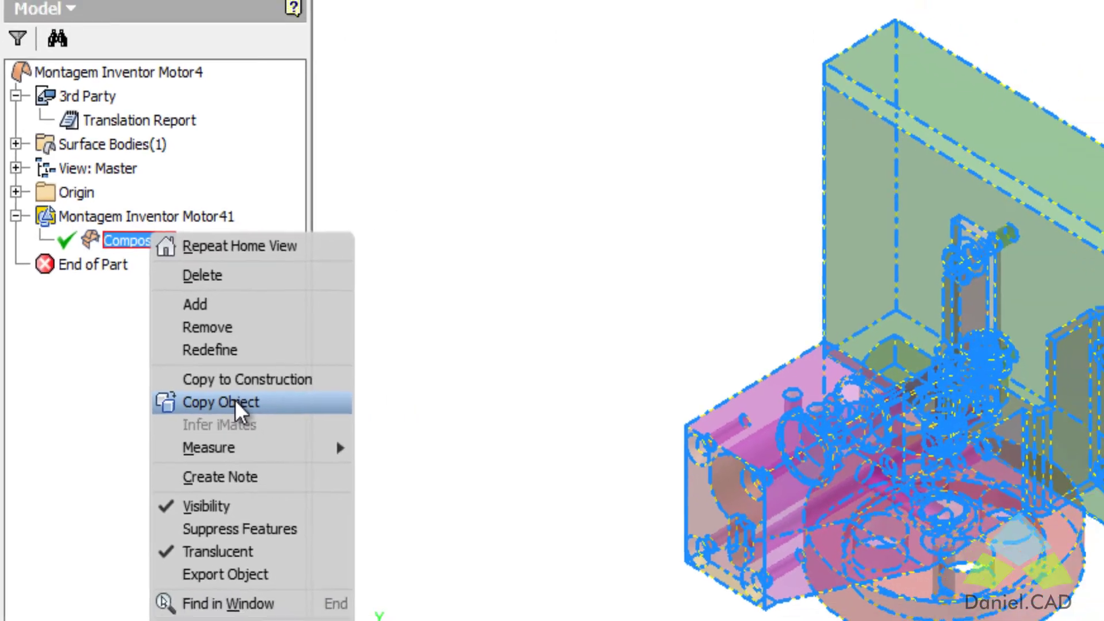
click(271, 405)
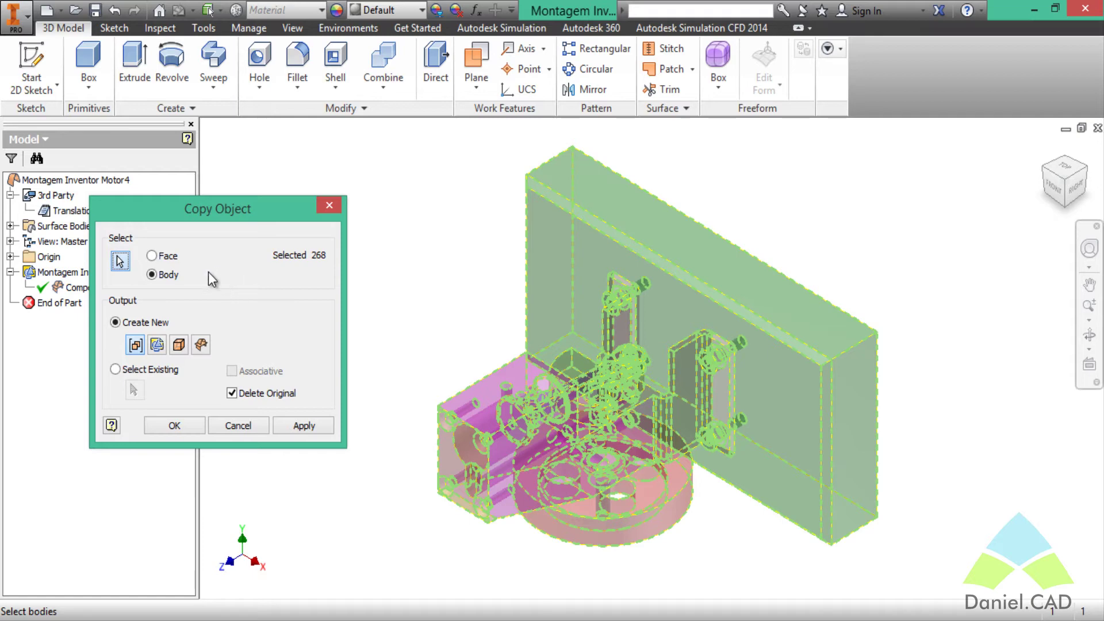
Set Copy Object to Face selection with solid body output.
click(155, 256)
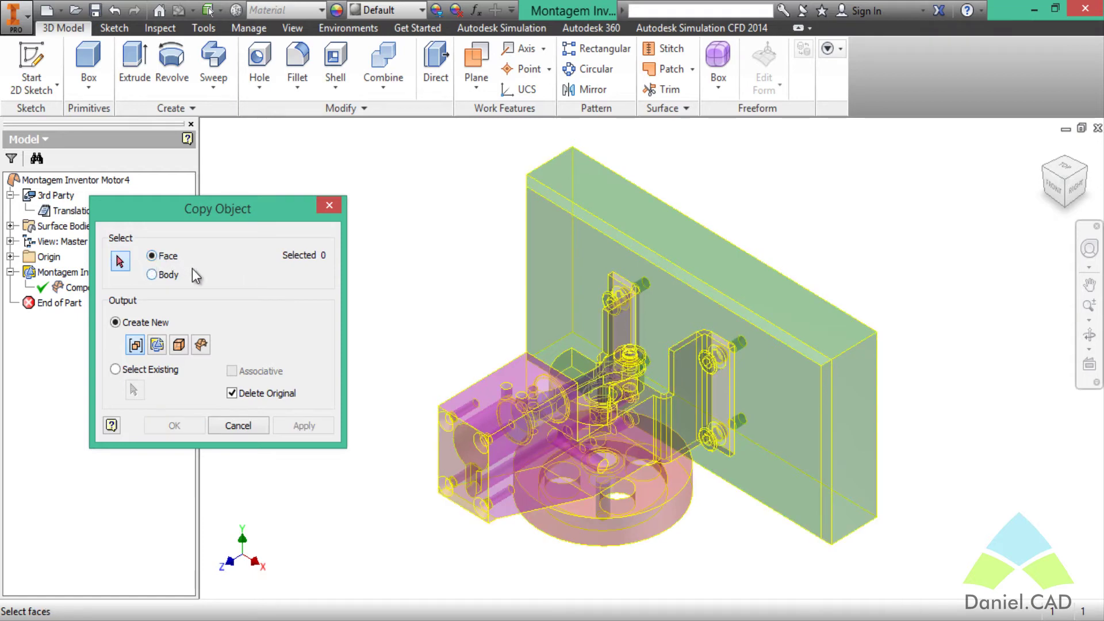
click(170, 277)
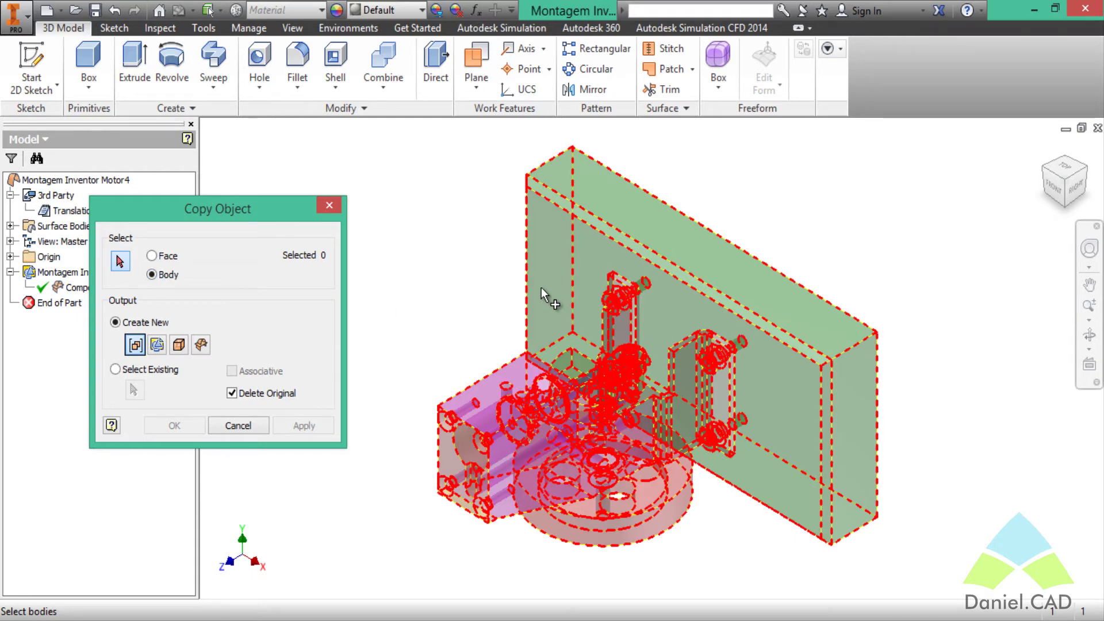
click(151, 256)
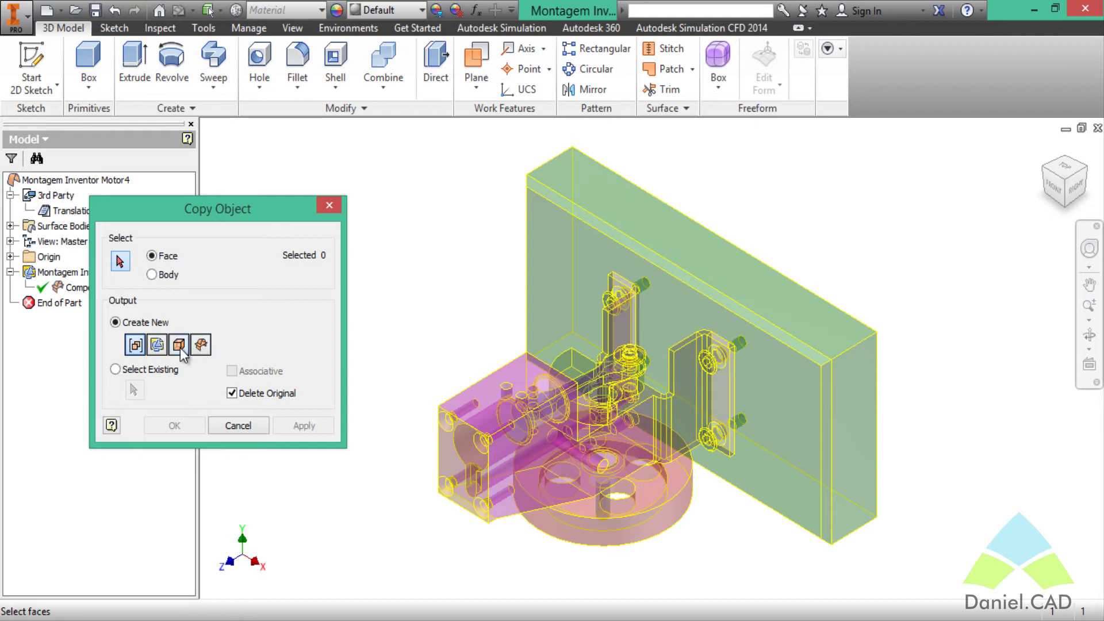
click(180, 347)
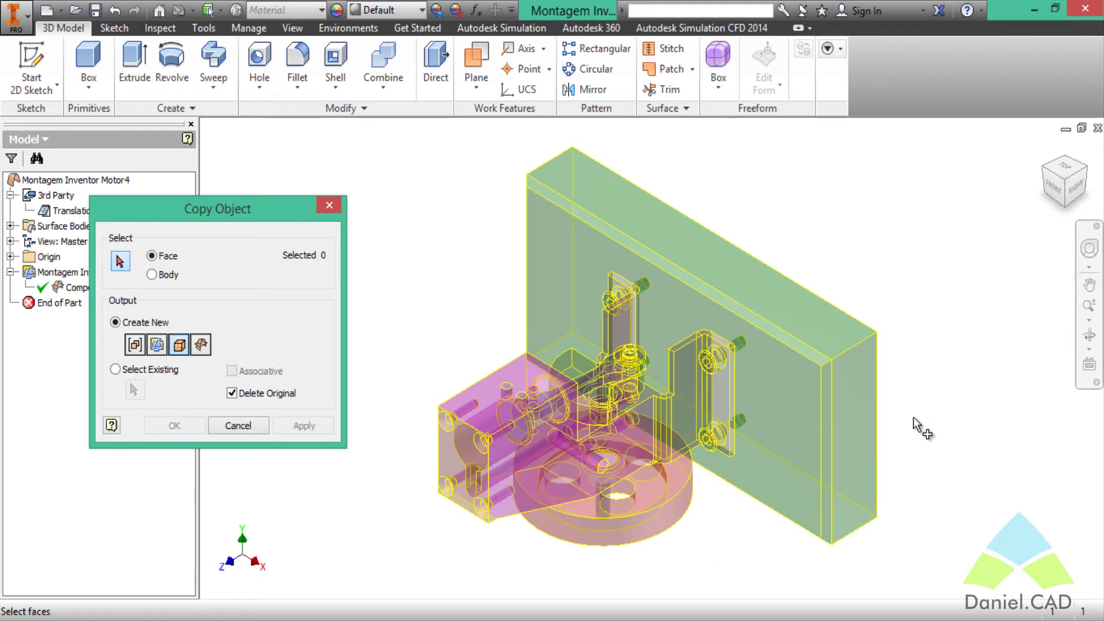
Pick the base block's front, left, chamfer, top and side faces.
mouse_move(913, 416)
shift+middle_down()
mouse_move(777, 441)
mouse_move(821, 378)
mouse_move(908, 589)
shift+middle_up()
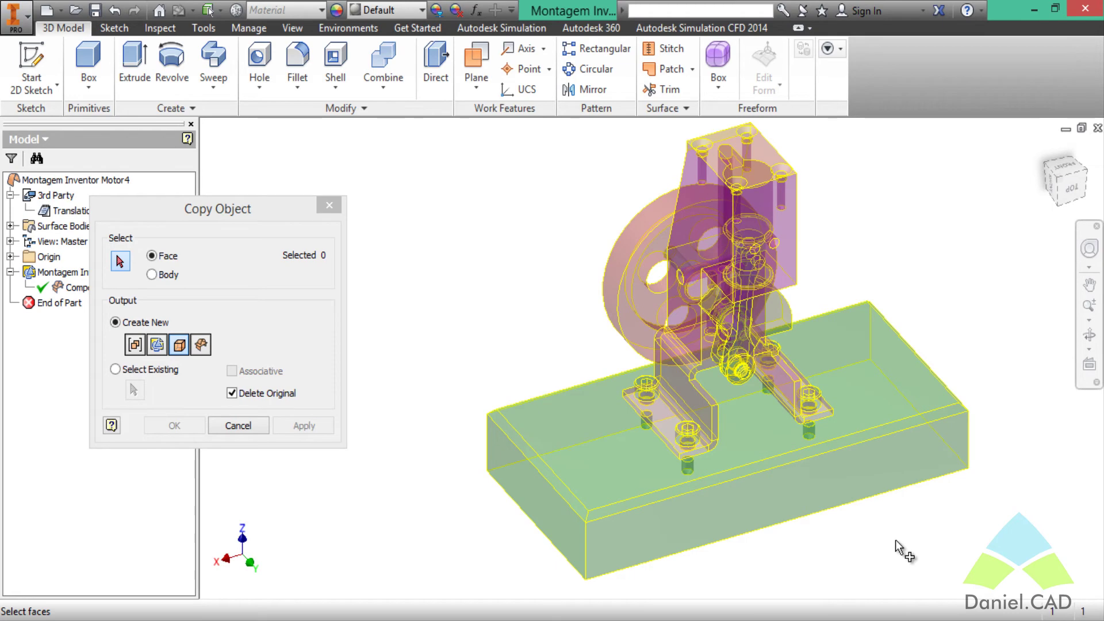
click(688, 525)
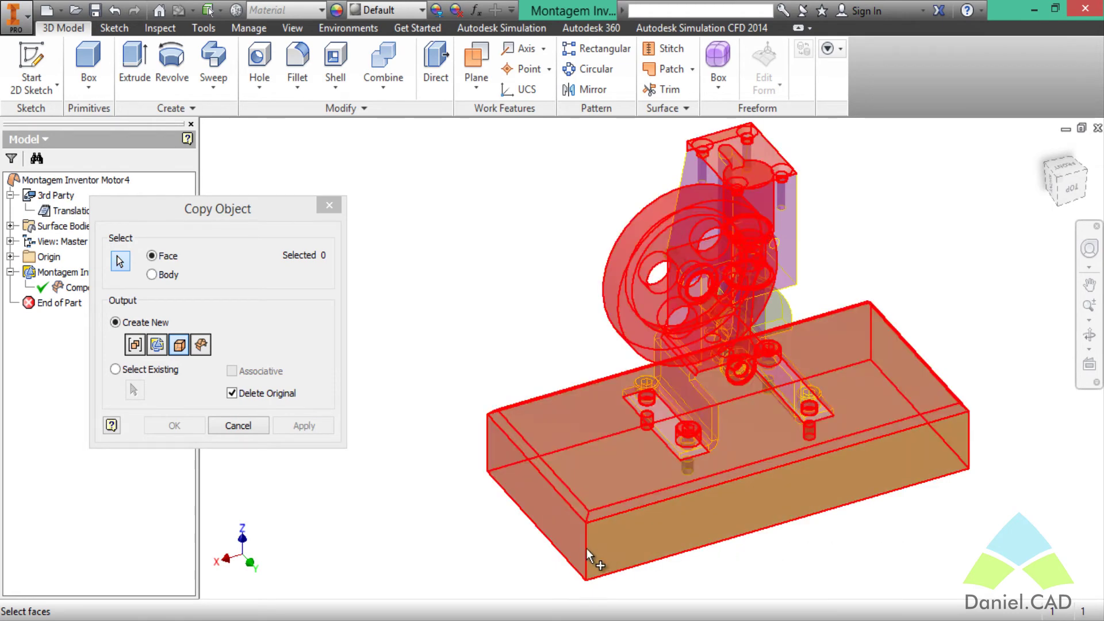
click(571, 536)
click(583, 506)
click(610, 477)
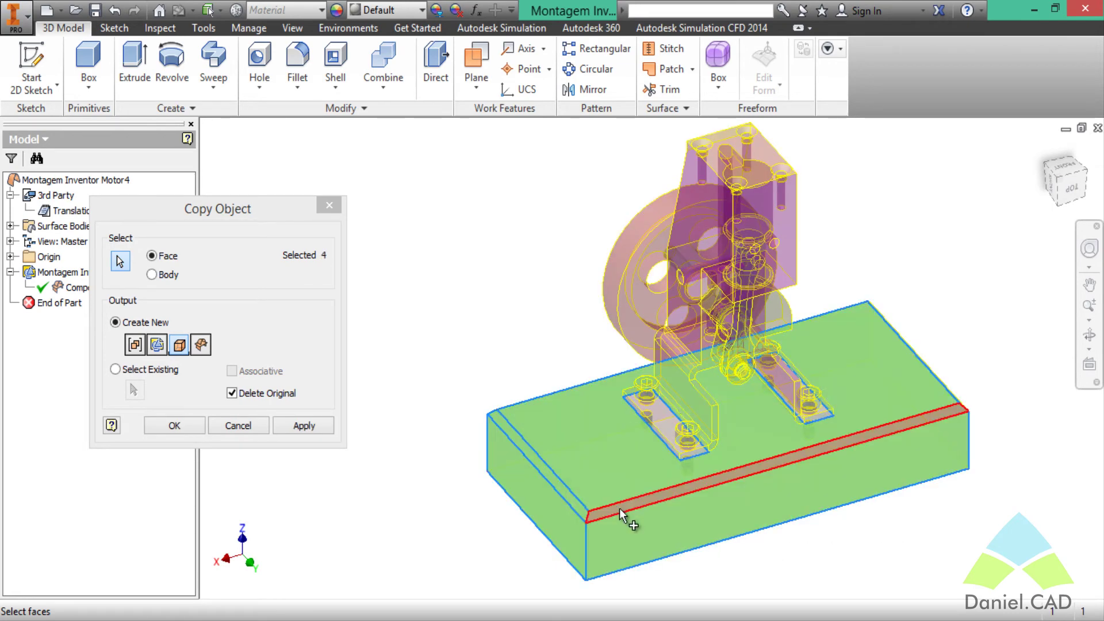
click(860, 506)
Orbit around the block to add its remaining faces up to ten, then apply.
shift+middle_drag(860, 506, 823, 508)
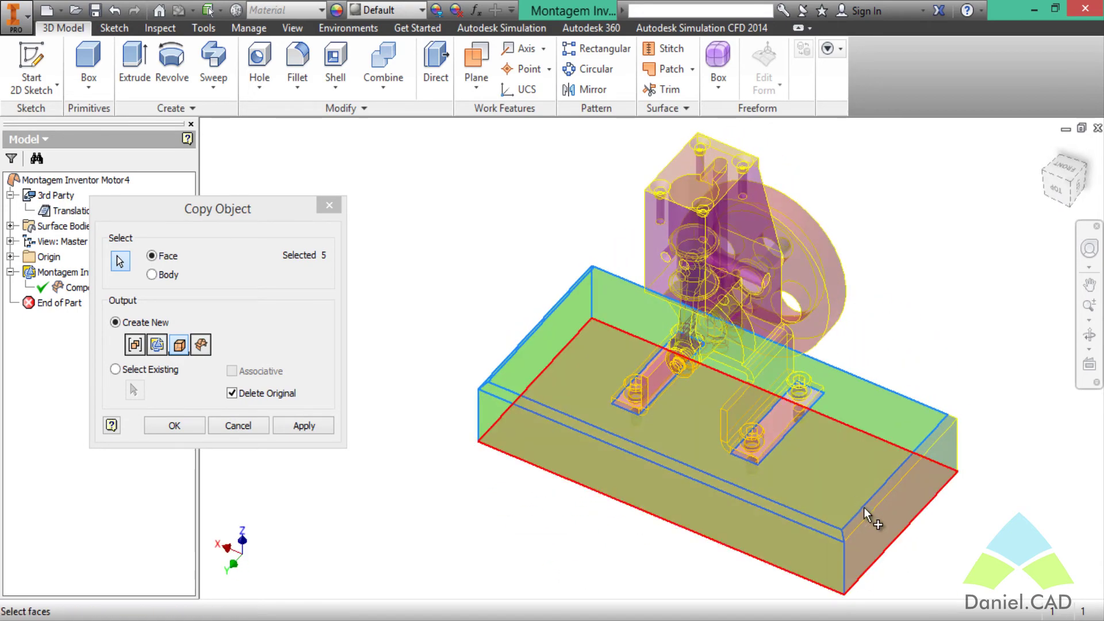
click(875, 515)
click(906, 493)
shift+middle_drag(905, 493, 749, 518)
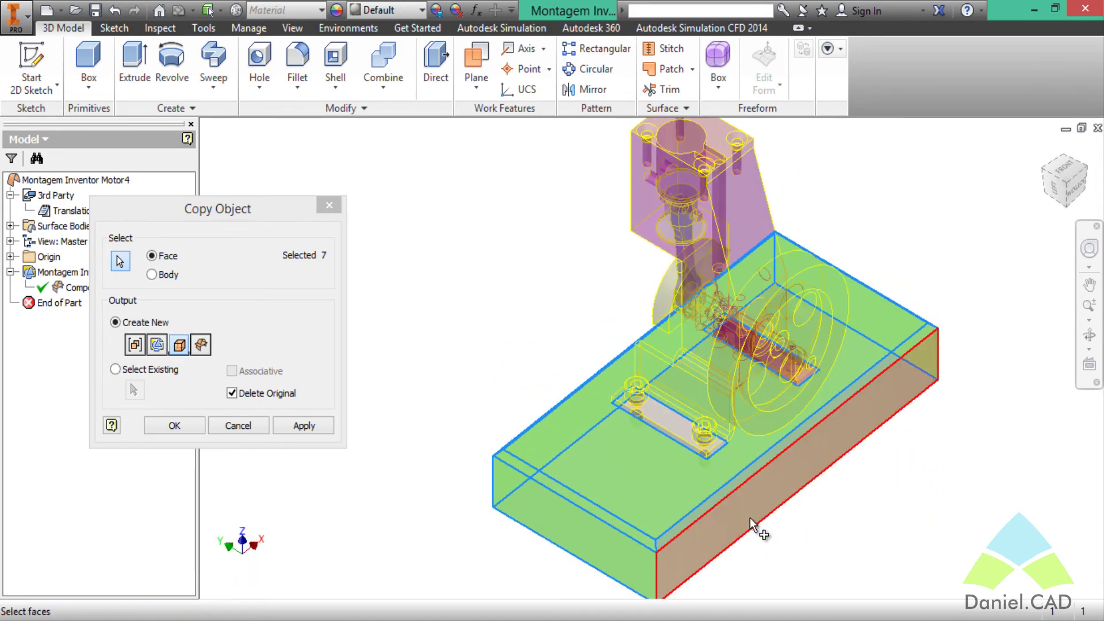
click(722, 495)
shift+middle_drag(779, 487, 752, 402)
click(636, 382)
shift+middle_drag(615, 361, 765, 403)
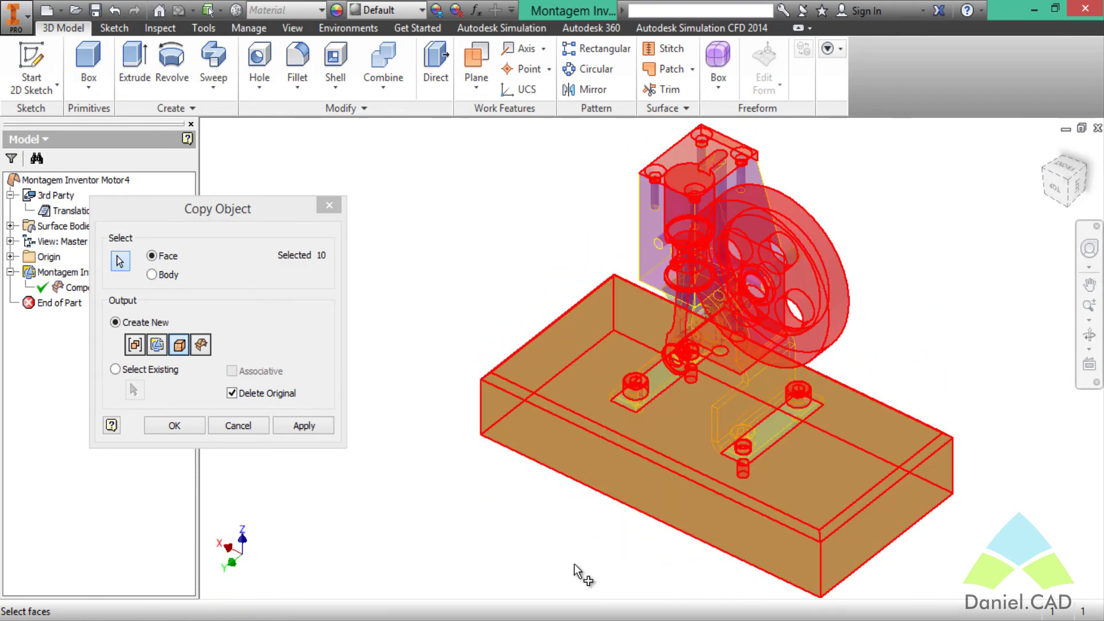
click(303, 426)
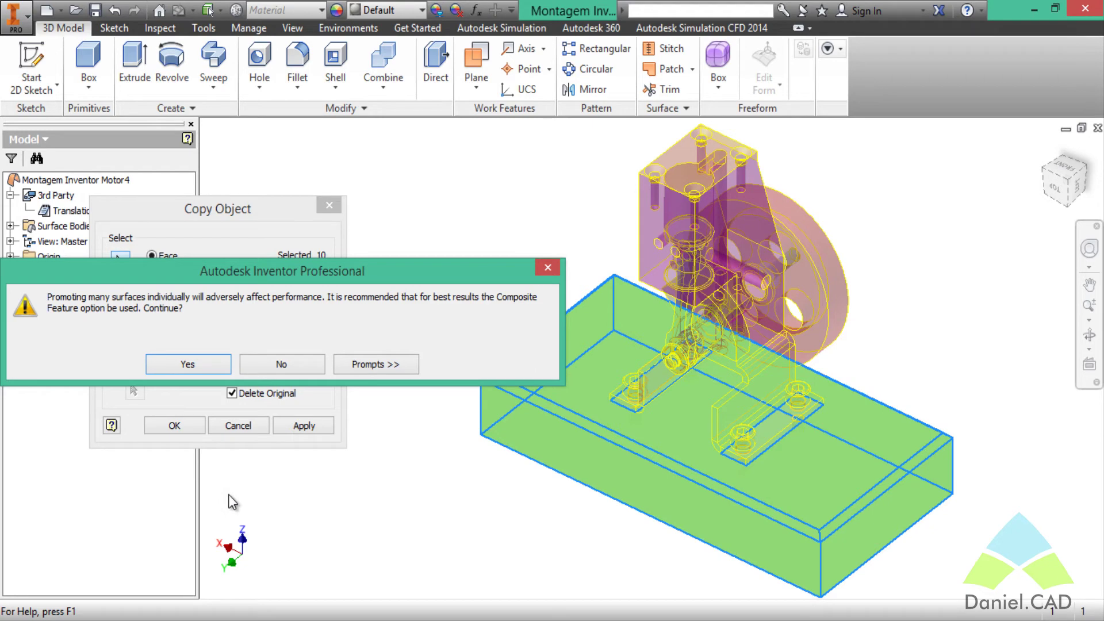
Accept the warning to create the surfaces and close the Copy Object dialog.
click(188, 365)
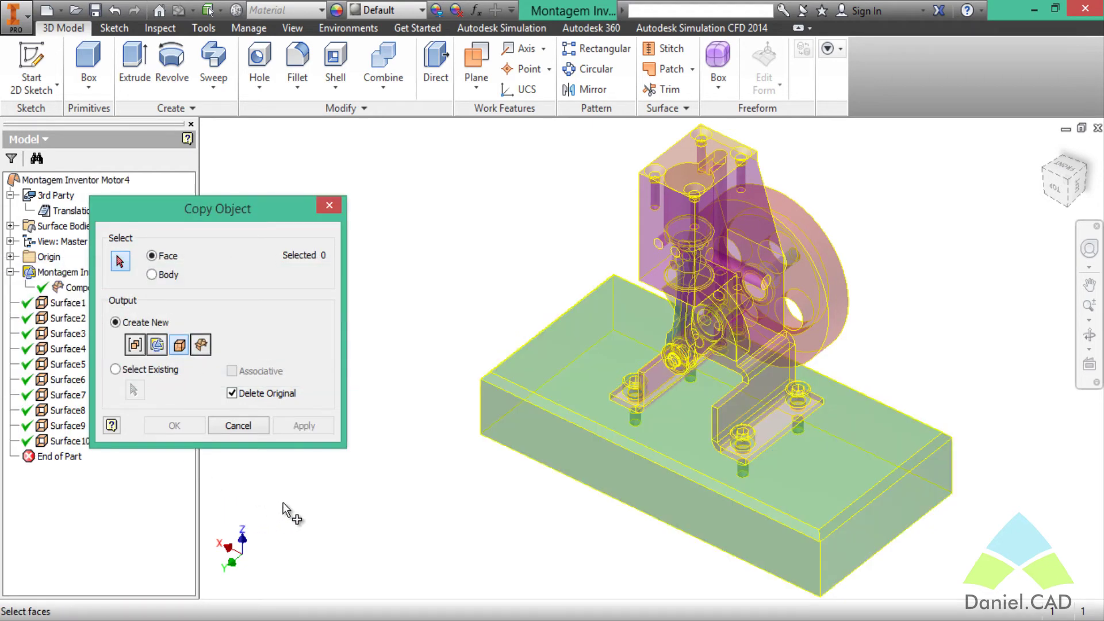
click(327, 208)
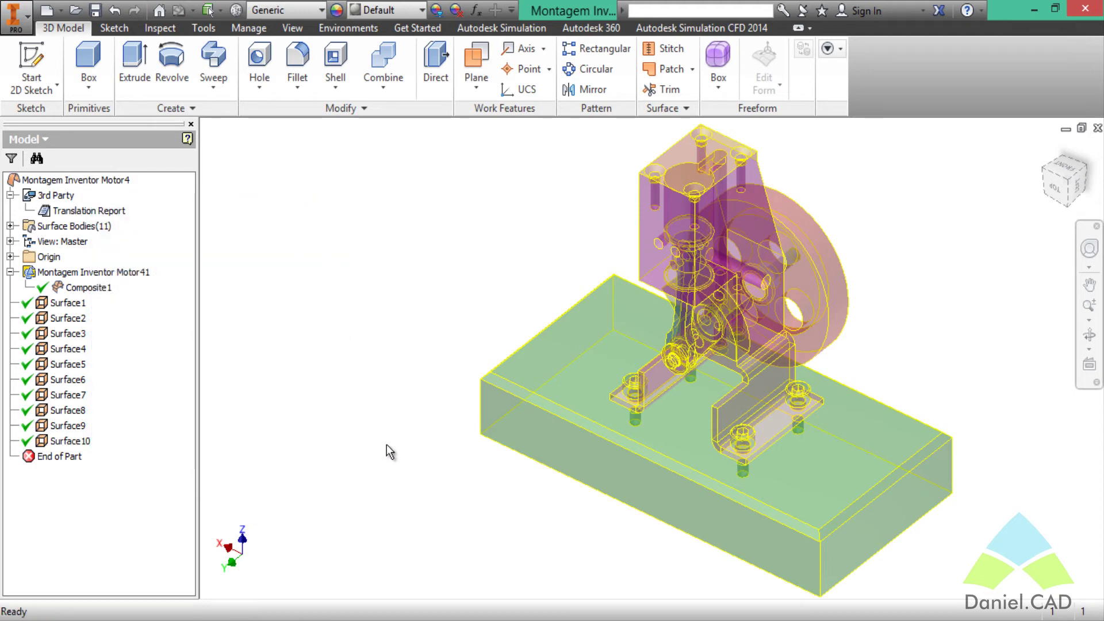
middle_drag(466, 427, 409, 432)
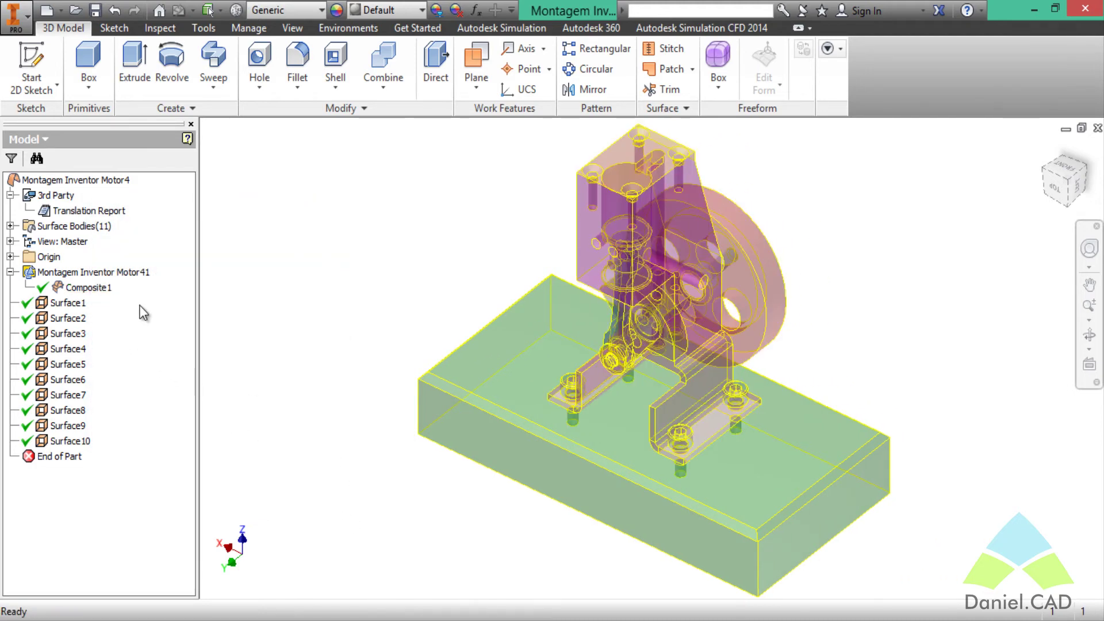
click(98, 289)
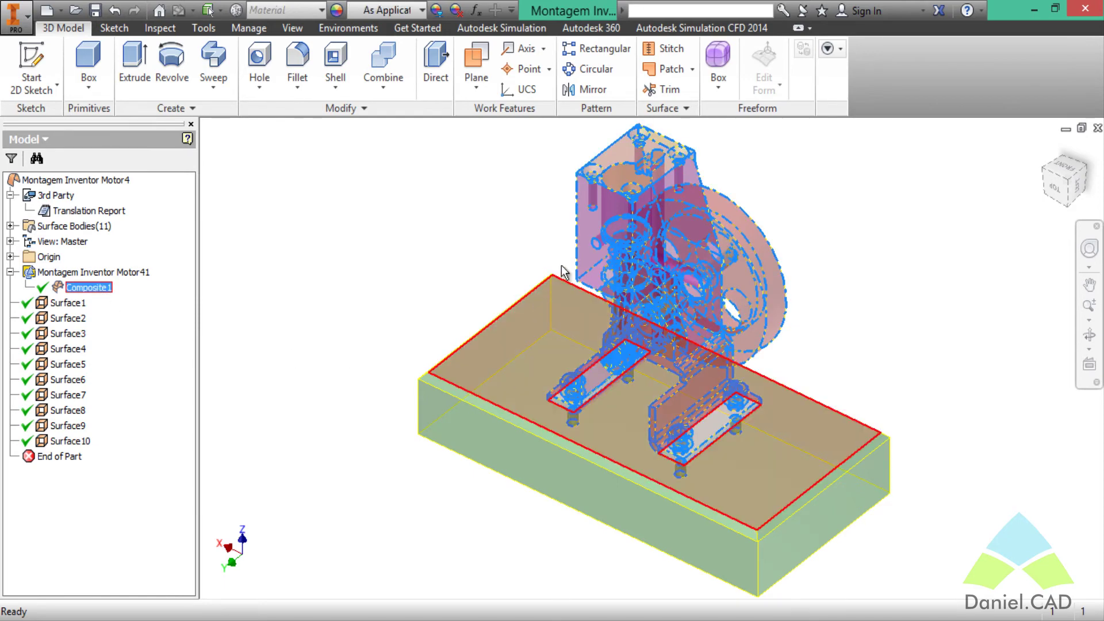
click(365, 305)
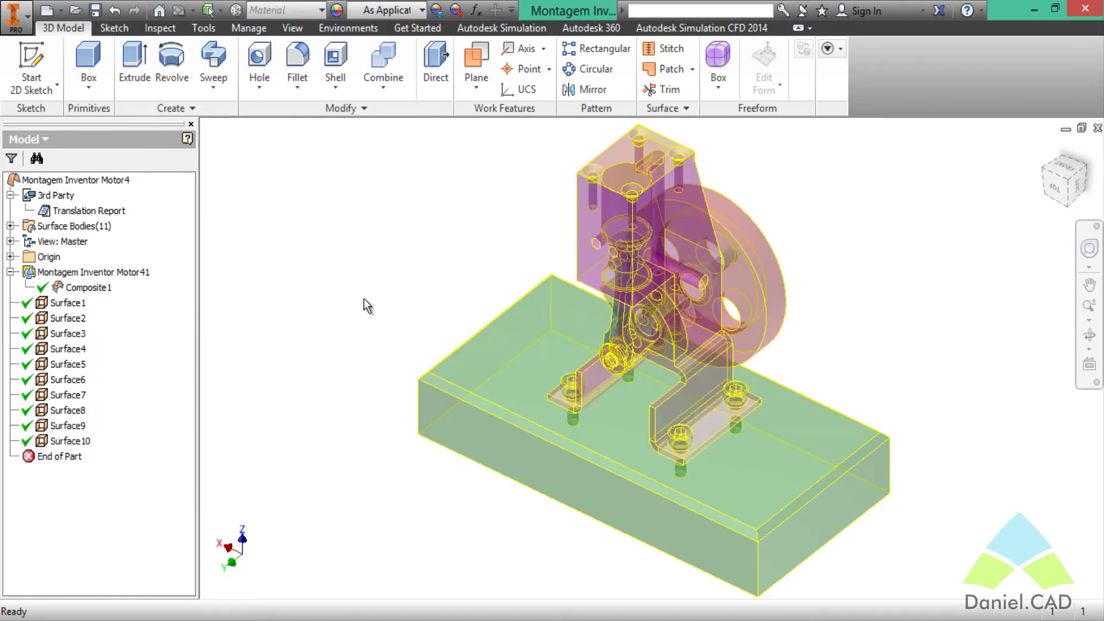
Inspect the new surfaces in the browser, then select Surface1 through Surface10.
click(73, 310)
click(75, 319)
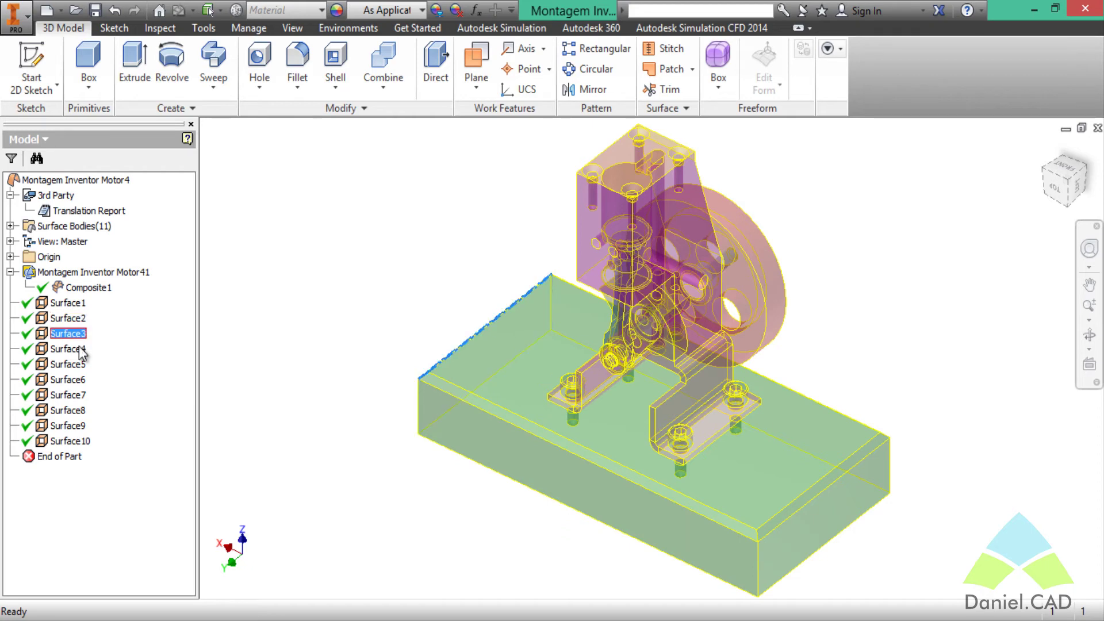
click(81, 351)
click(78, 379)
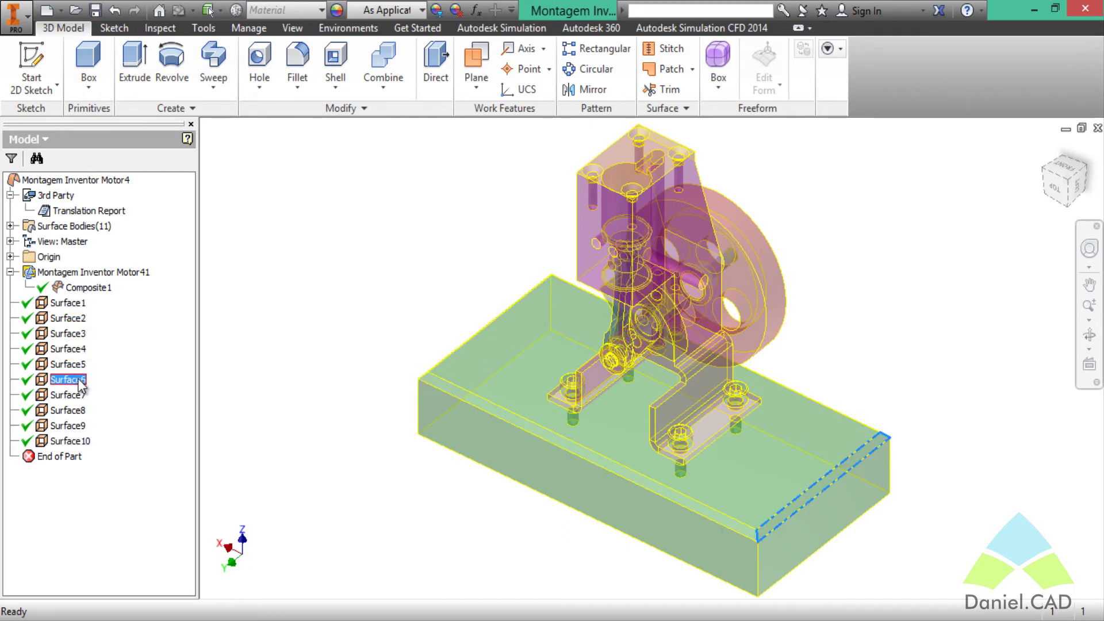
click(78, 396)
click(82, 426)
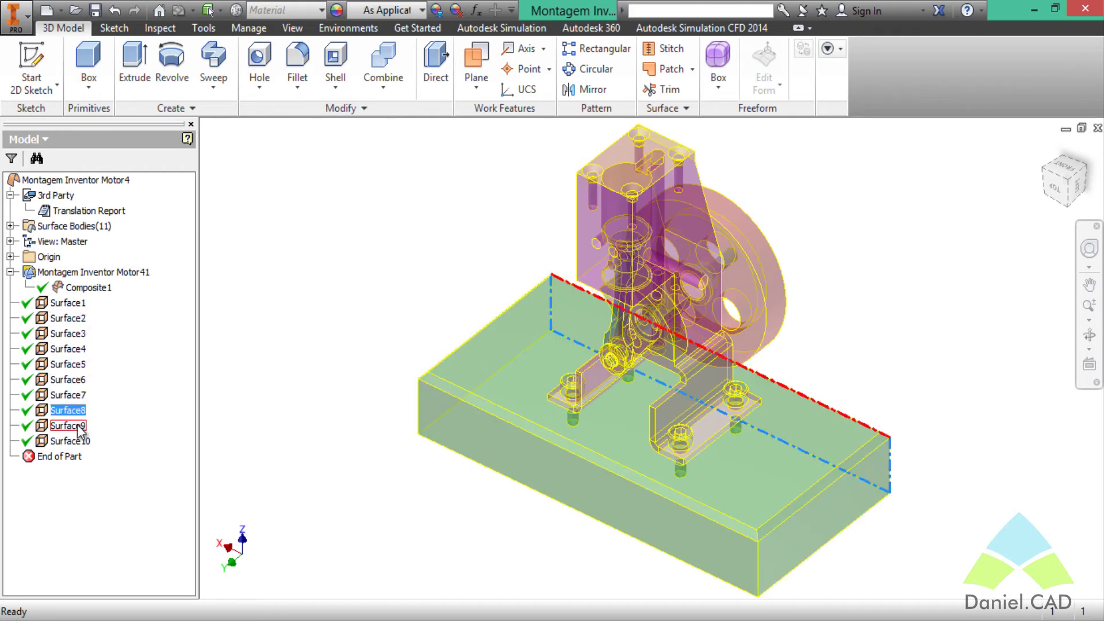
click(83, 440)
click(238, 330)
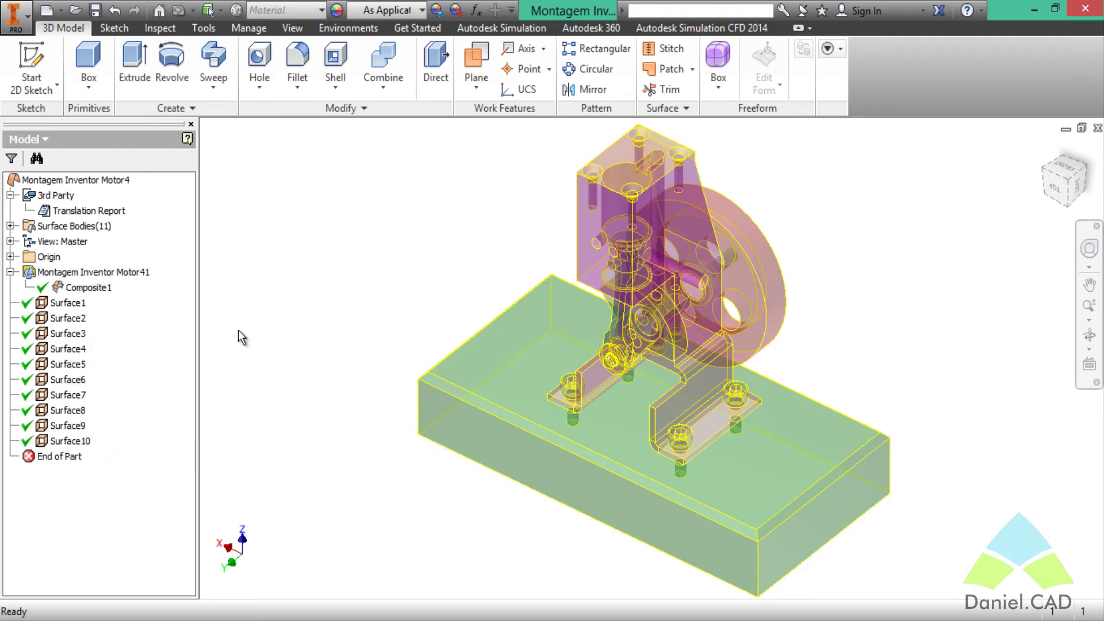
click(76, 305)
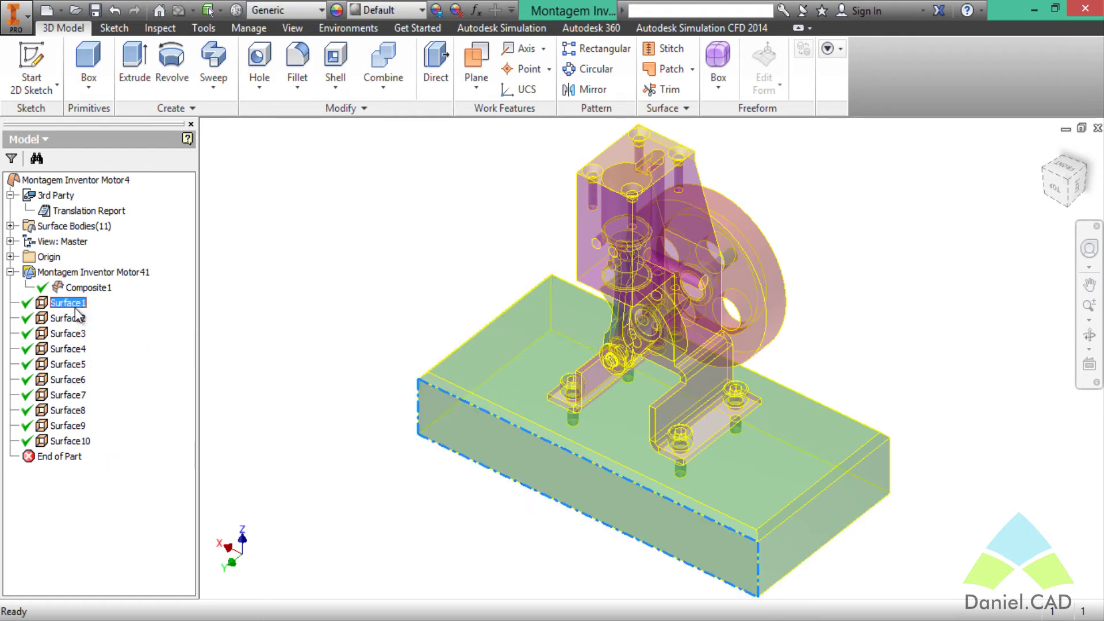
shift+click(75, 440)
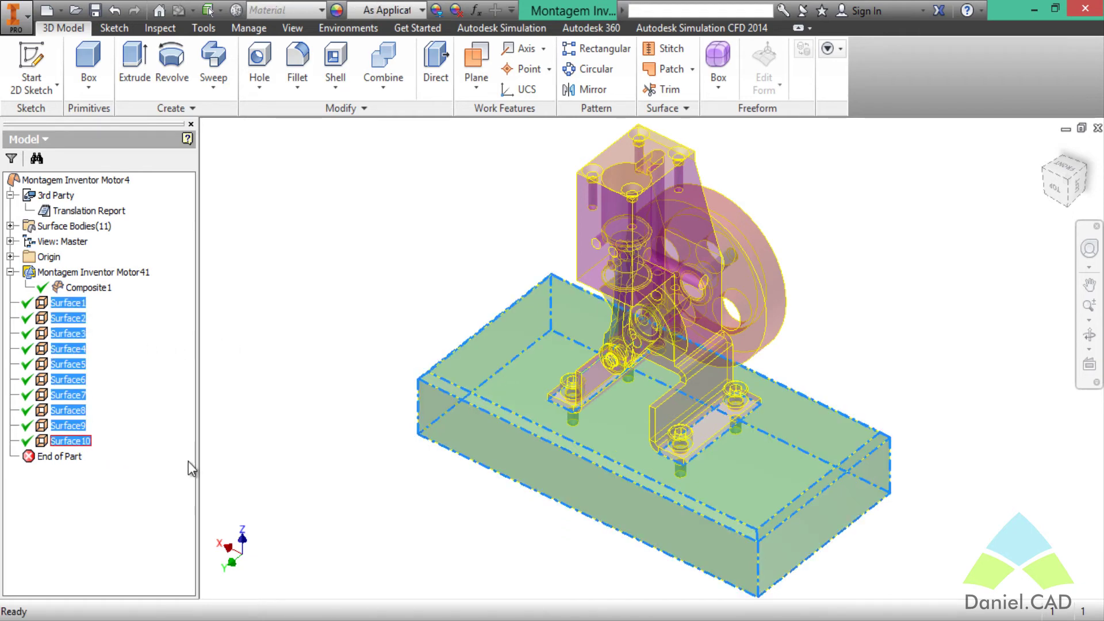
Delete the ten selected surfaces from the right-click menu, then pan the view.
right_click(69, 365)
click(109, 343)
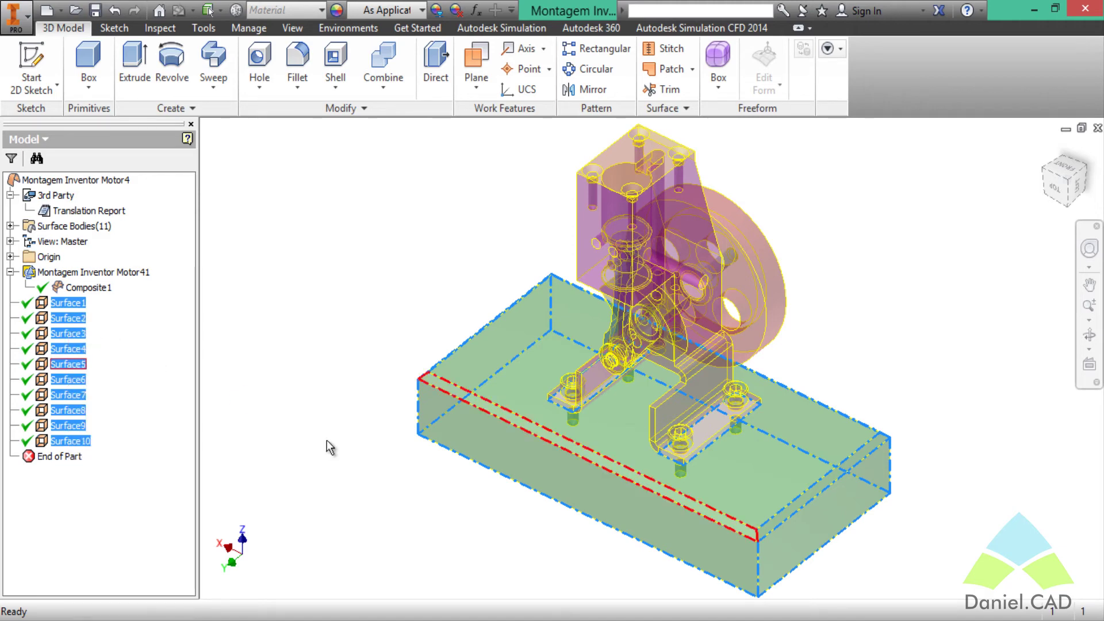
middle_drag(644, 434, 584, 483)
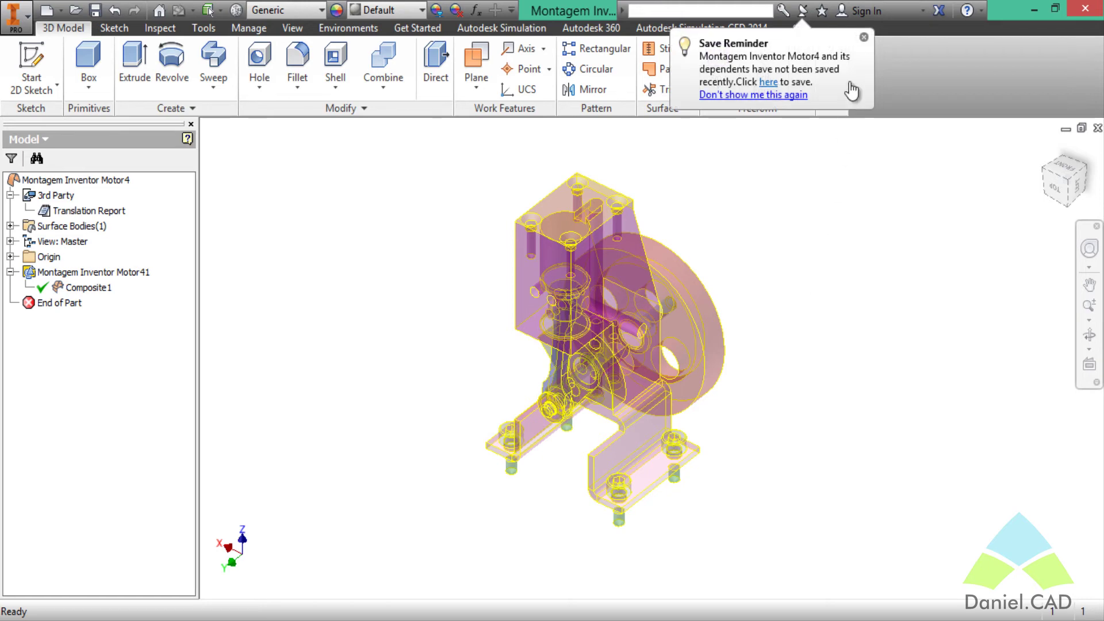
Dismiss the save reminder and orbit the engine to face its flywheel side.
click(863, 38)
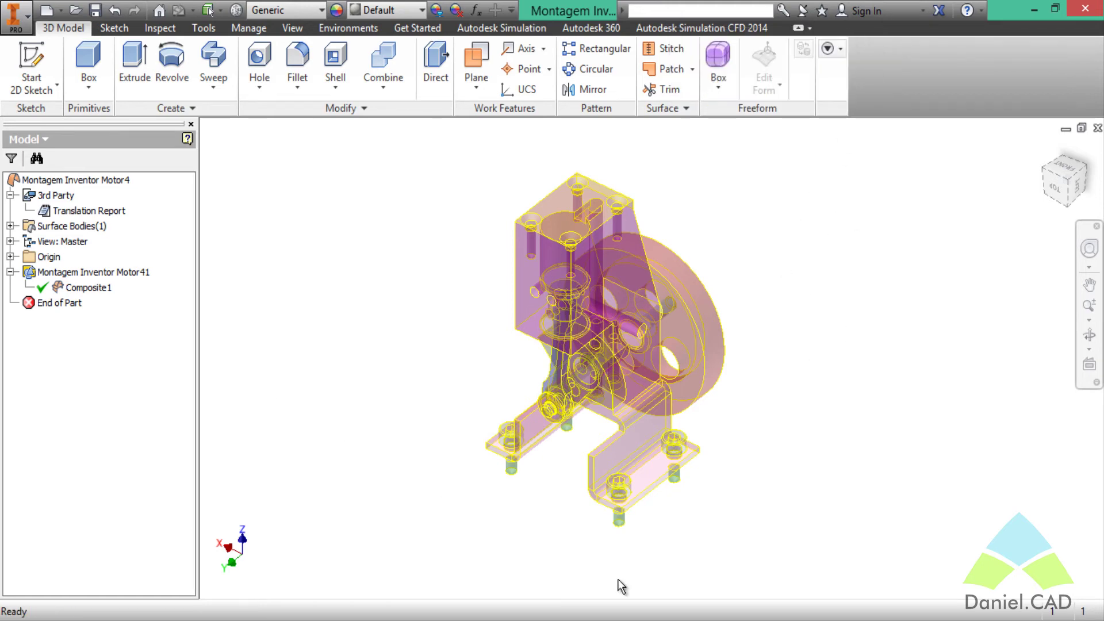
mouse_move(803, 493)
shift+middle_down()
mouse_move(781, 480)
mouse_move(703, 480)
mouse_move(668, 447)
shift+middle_up()
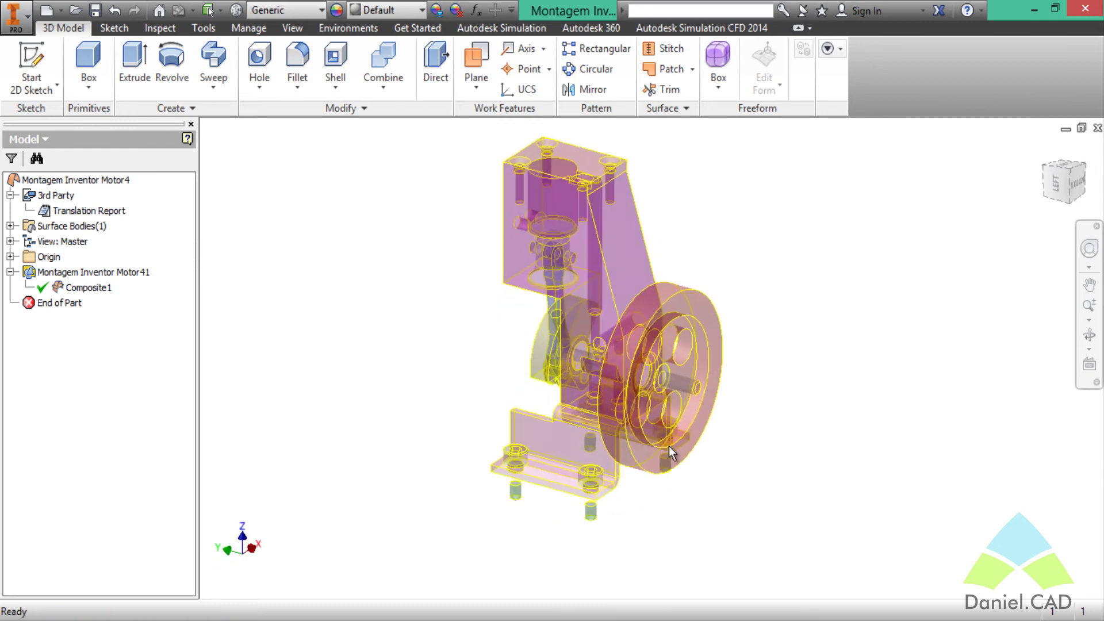
mouse_move(744, 498)
shift+middle_down()
mouse_move(749, 515)
mouse_move(764, 515)
mouse_move(707, 520)
mouse_move(722, 460)
shift+middle_up()
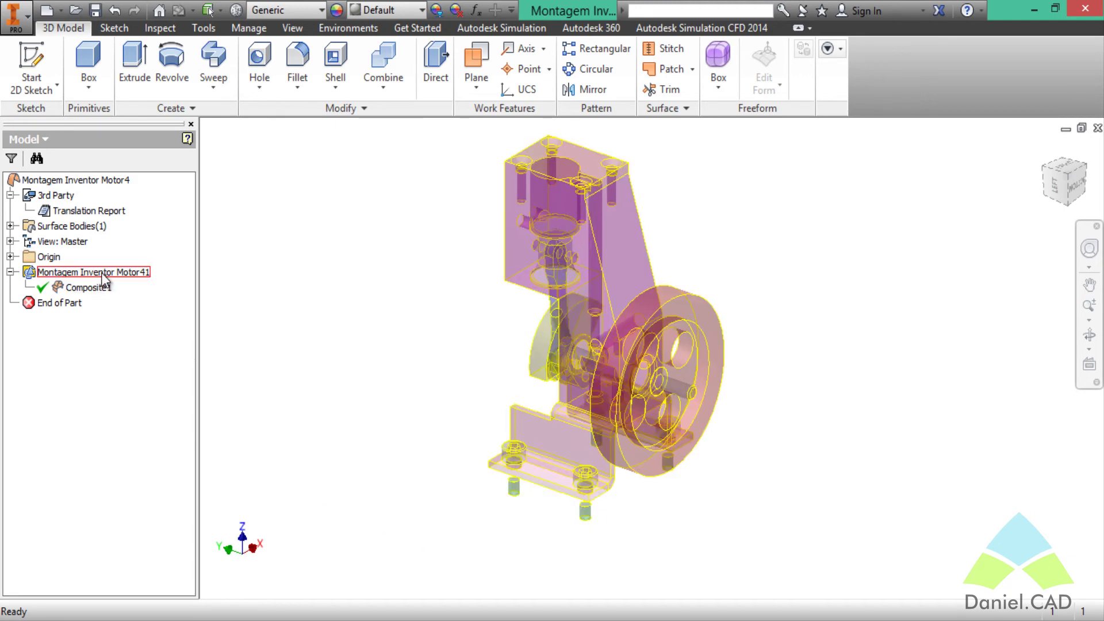
Start Copy Object on Composite1 with Face selection and Composite output under Create New.
right_click(89, 293)
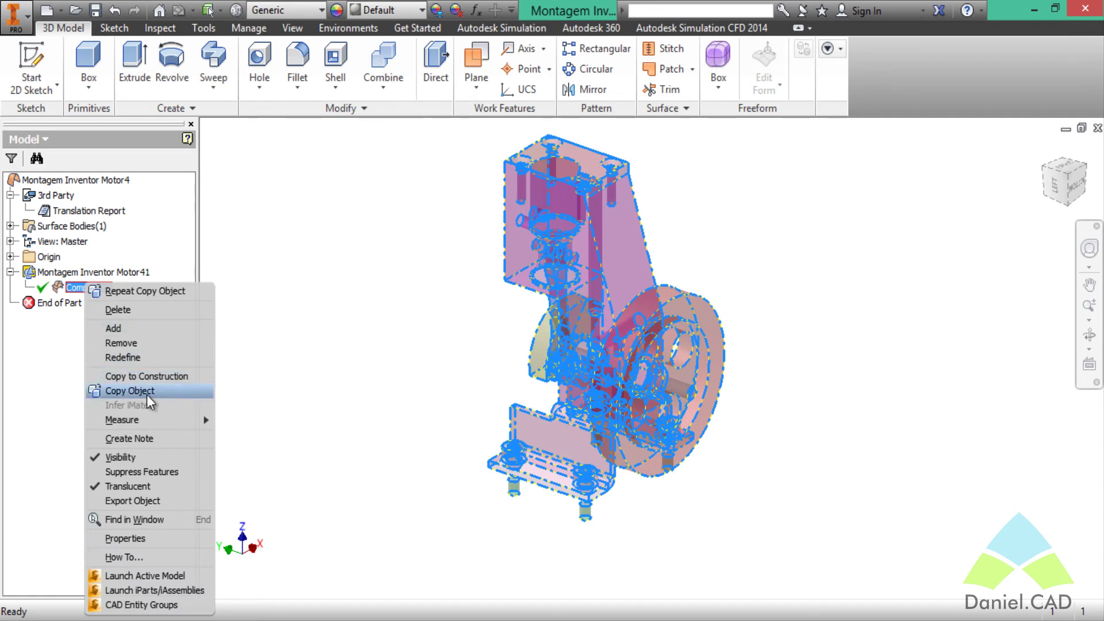
click(129, 391)
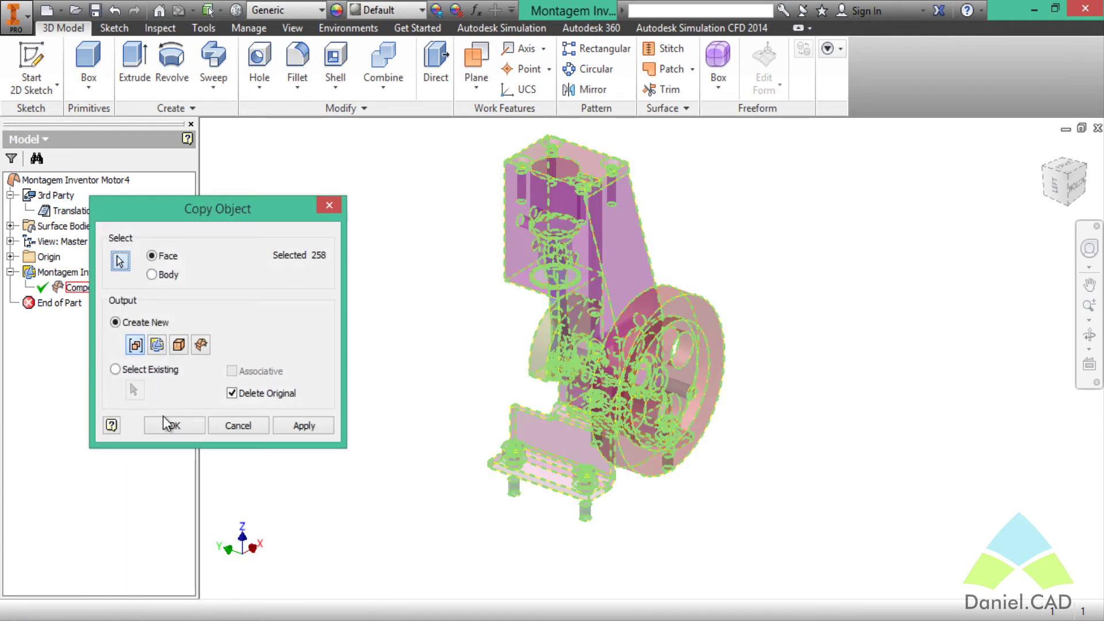
click(157, 275)
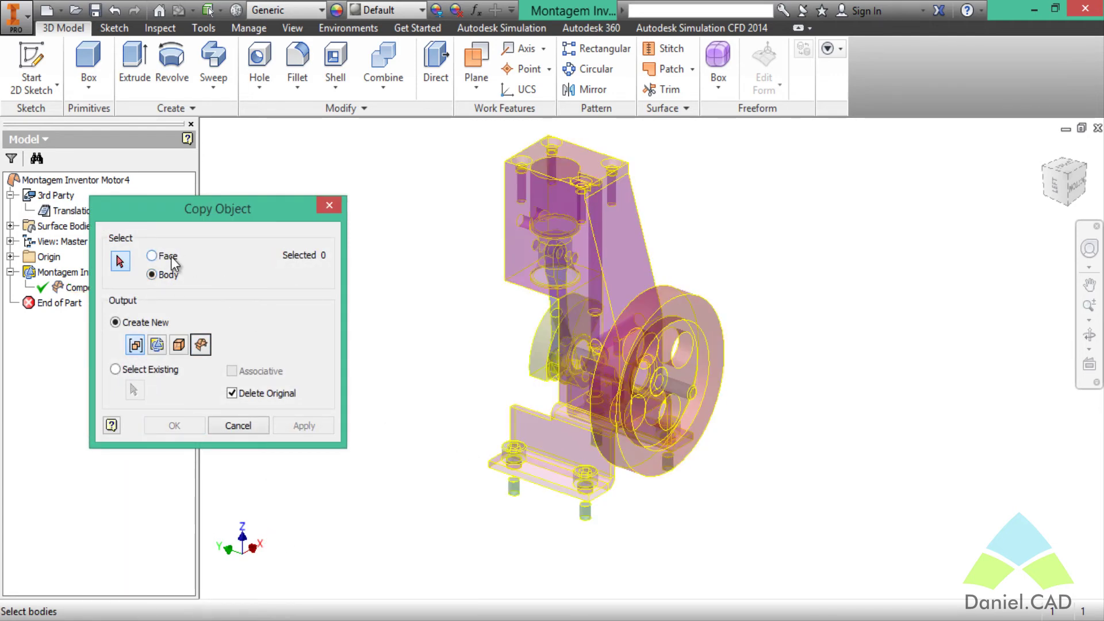
click(159, 255)
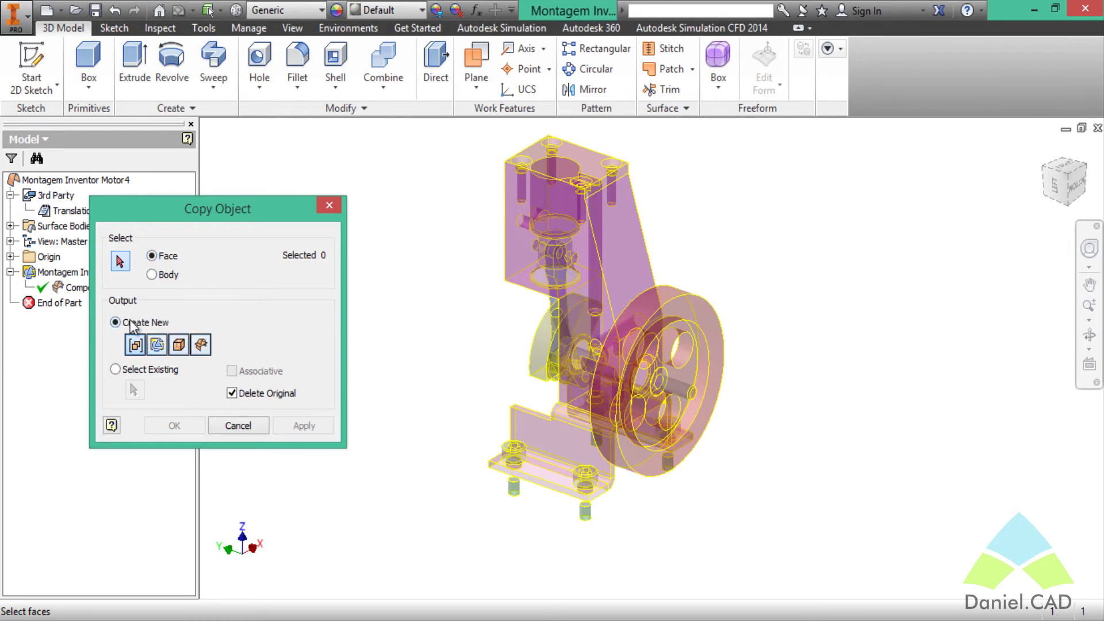
click(206, 347)
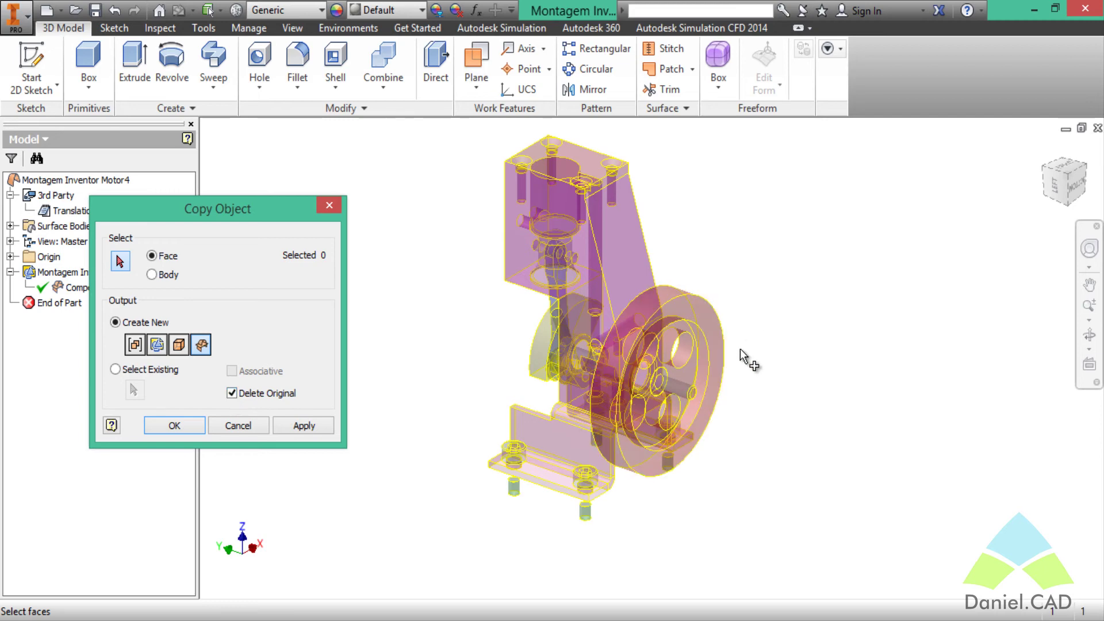
Select the flywheel's outer face, inner face and two hub faces for copying.
click(695, 299)
scroll(724, 308, up, 3)
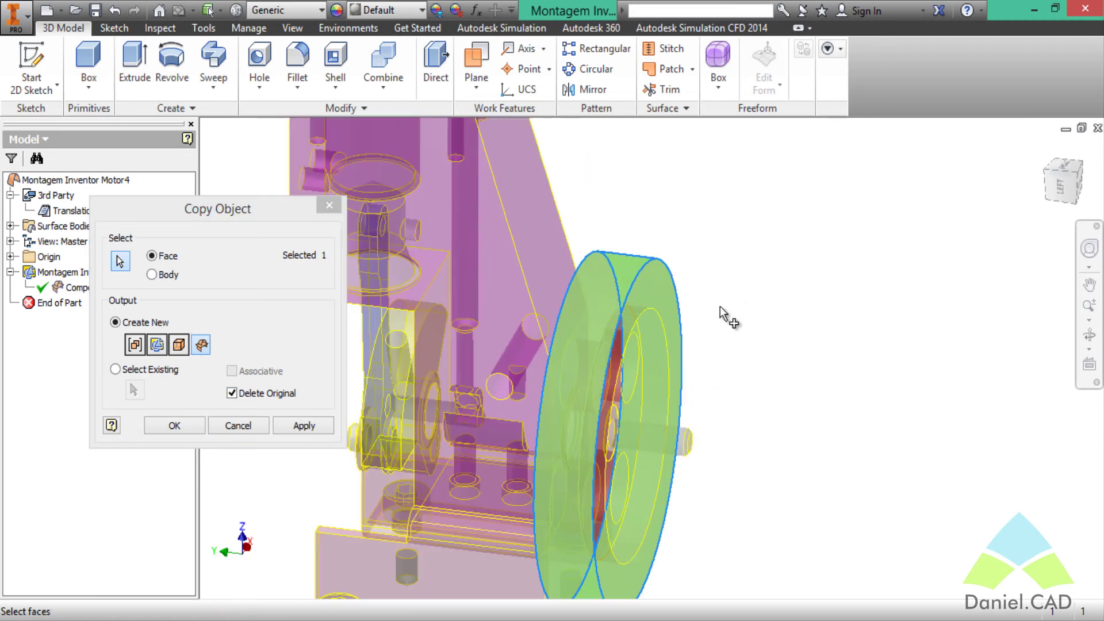
scroll(718, 306, up, 2)
click(589, 382)
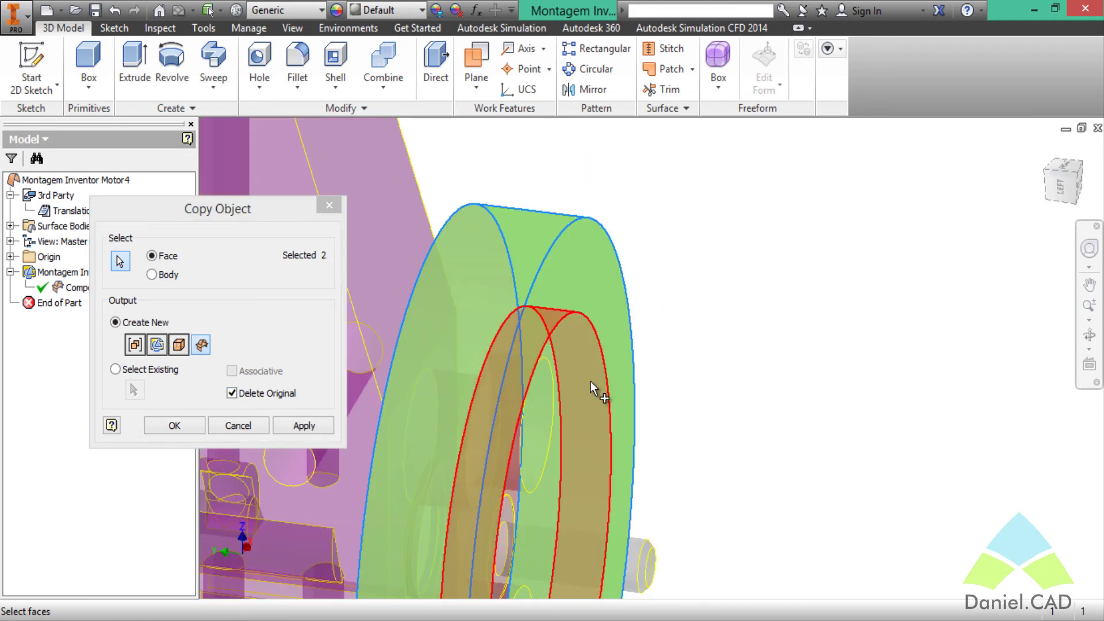
click(546, 517)
click(627, 401)
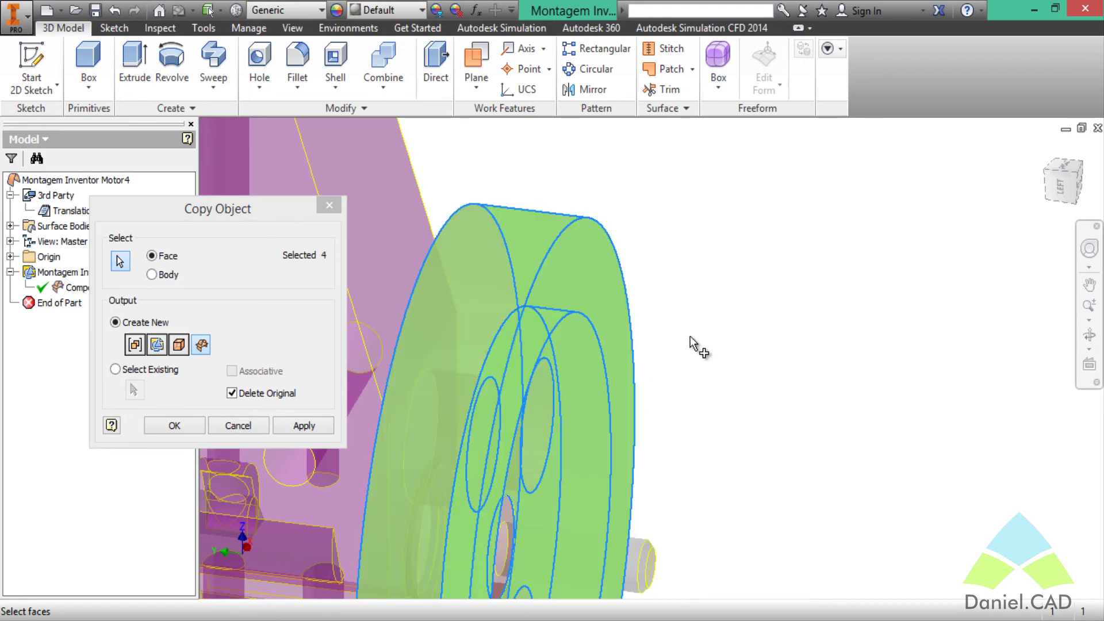
scroll(706, 350, down, 2)
Add the flywheel rim and hole faces, nine in total, and apply the copy.
shift+middle_drag(706, 351, 495, 295)
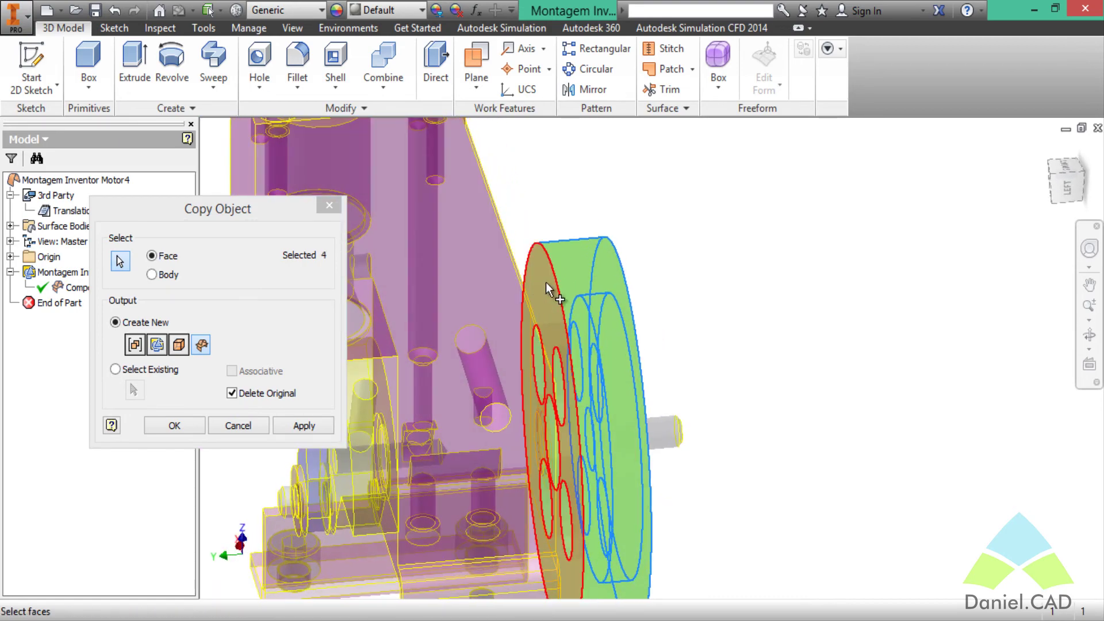
click(540, 297)
shift+middle_drag(650, 338, 727, 280)
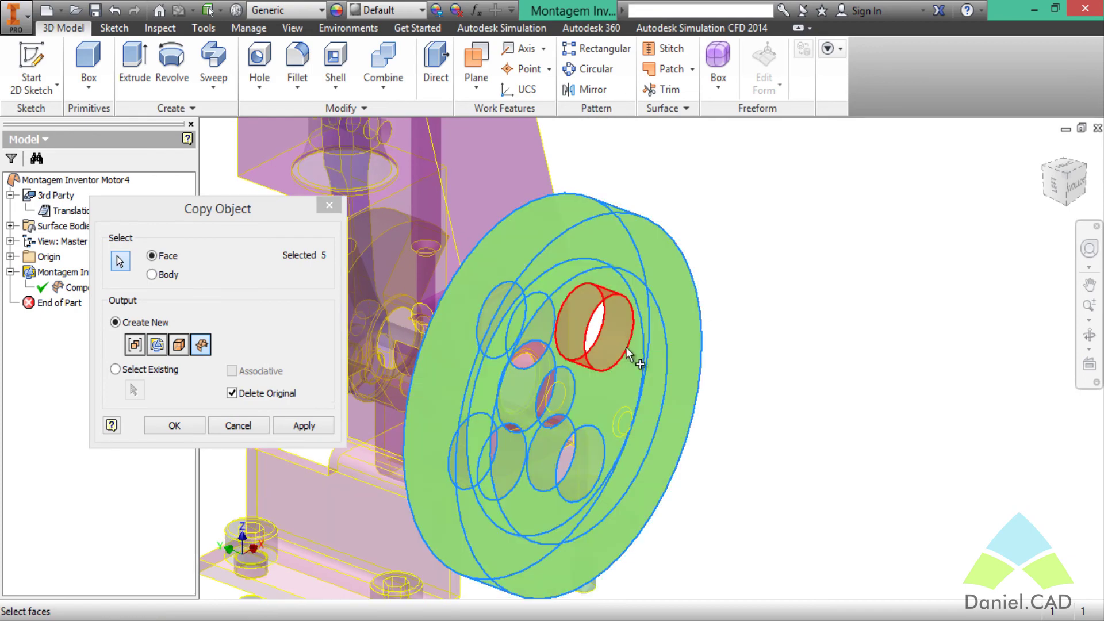
click(619, 343)
click(588, 457)
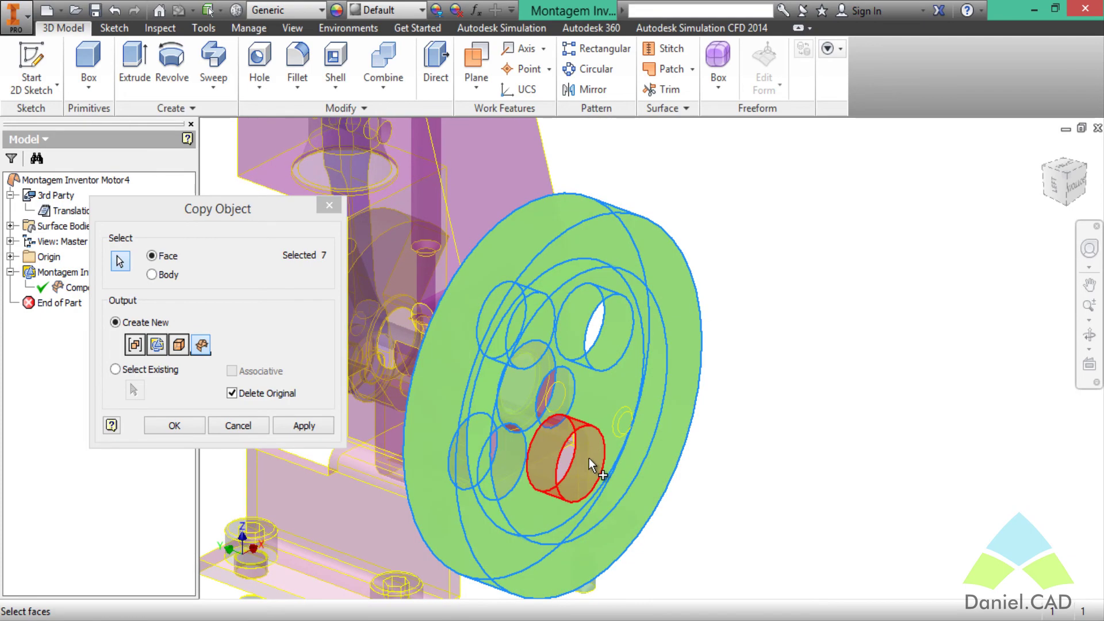
click(502, 461)
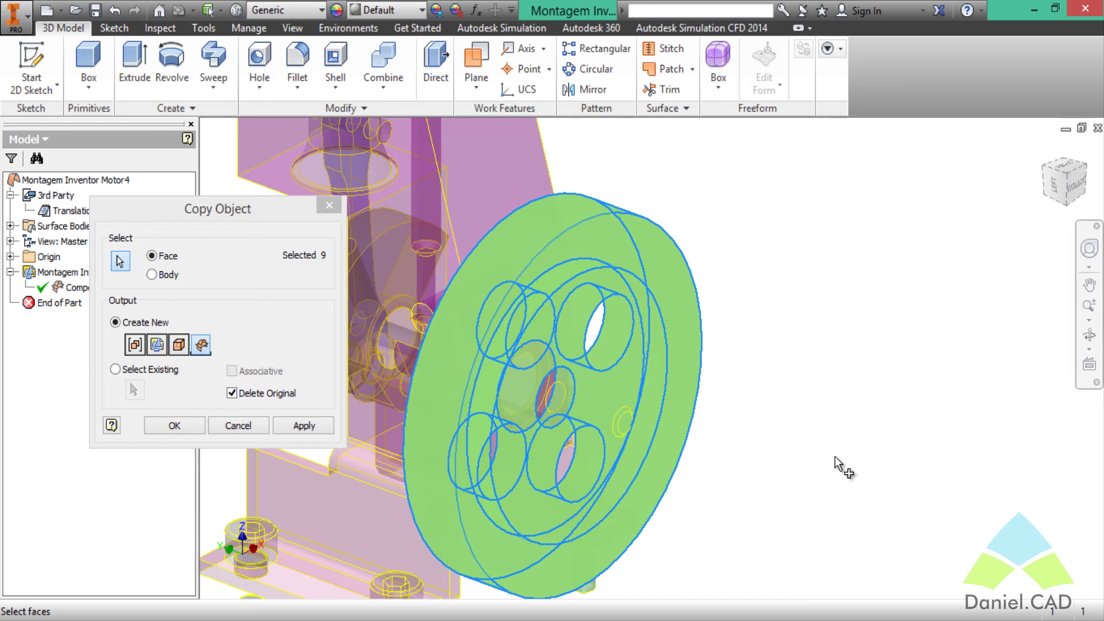
scroll(834, 456, up, 3)
middle_drag(837, 456, 815, 452)
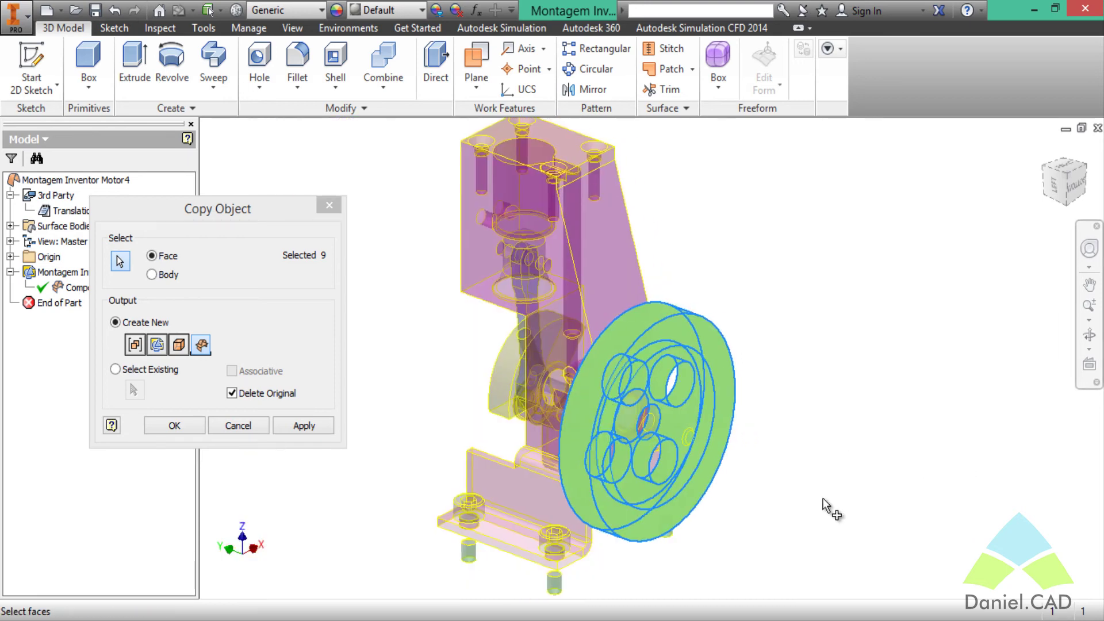
click(308, 430)
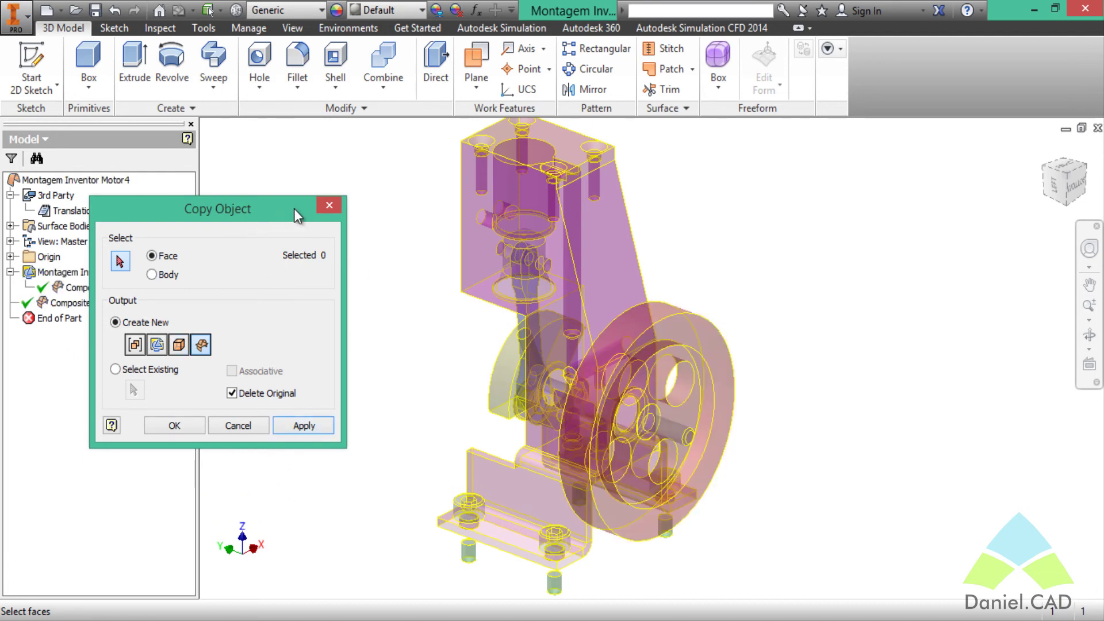
Close Copy Object, then check Composite1 and Composite2 to confirm Composite2 holds the flywheel faces.
click(329, 207)
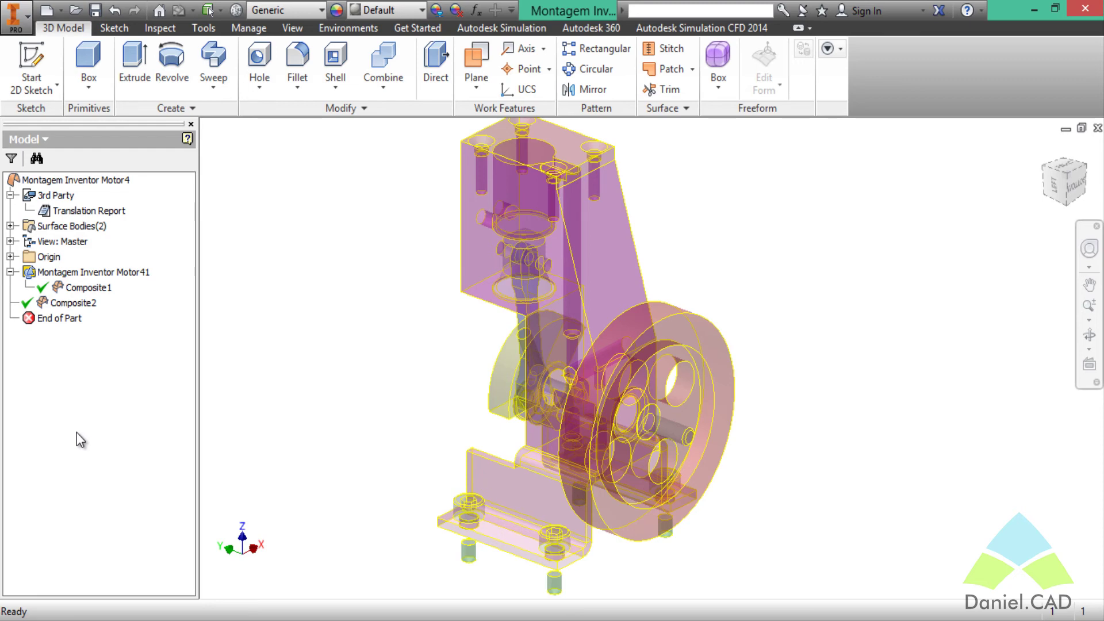
click(86, 288)
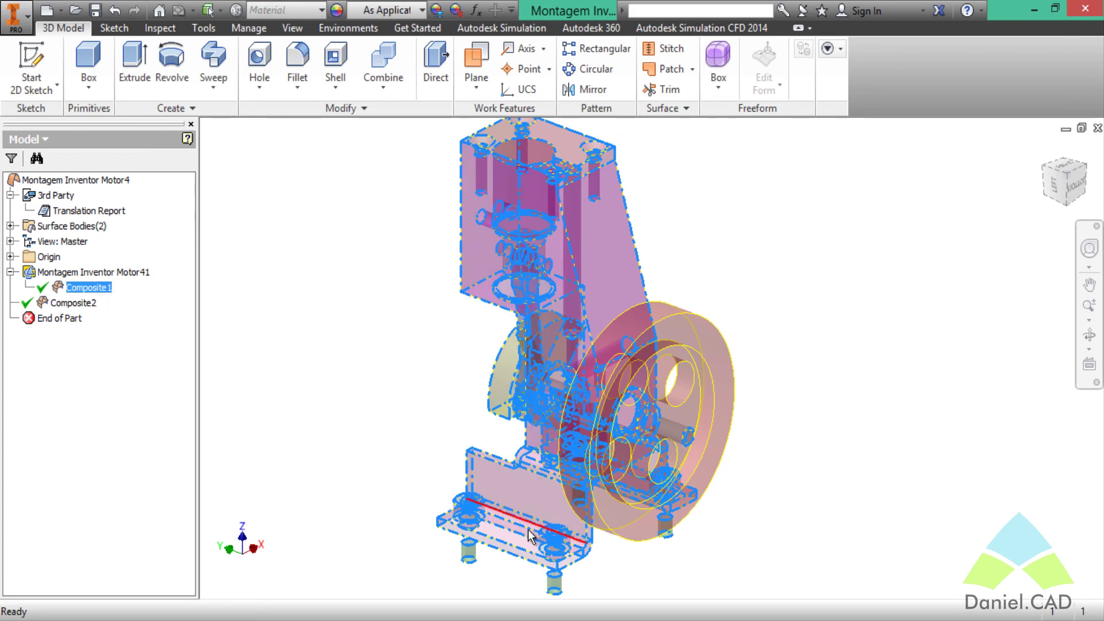
click(95, 426)
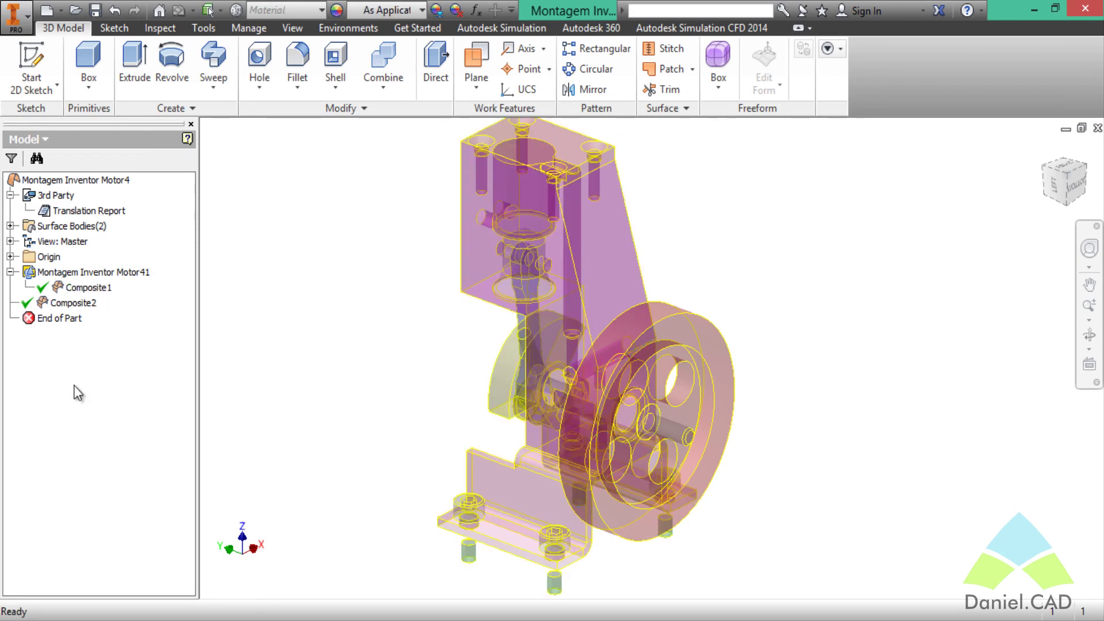
click(75, 303)
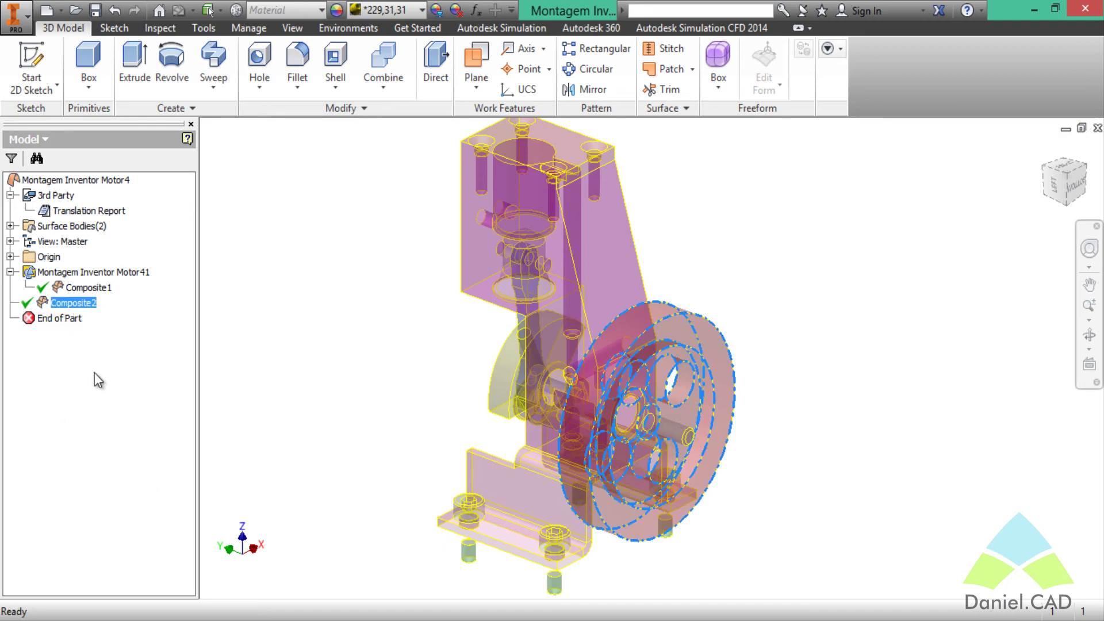
Delete Composite2 from the browser, leaving only Composite1 under Montagem Inventor Motor41.
right_click(68, 308)
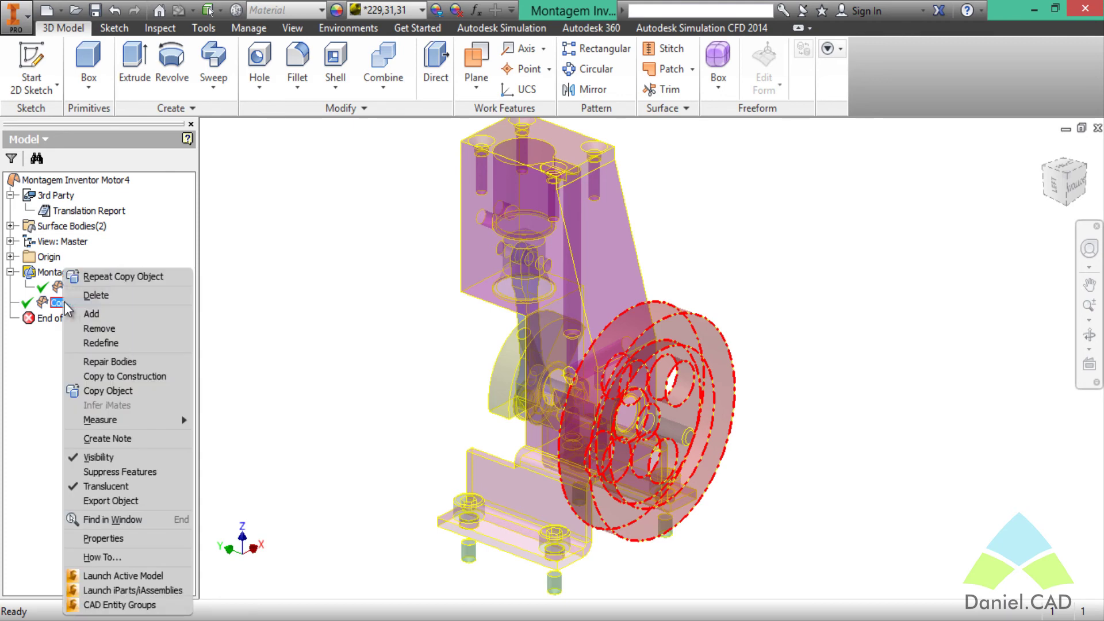
click(104, 300)
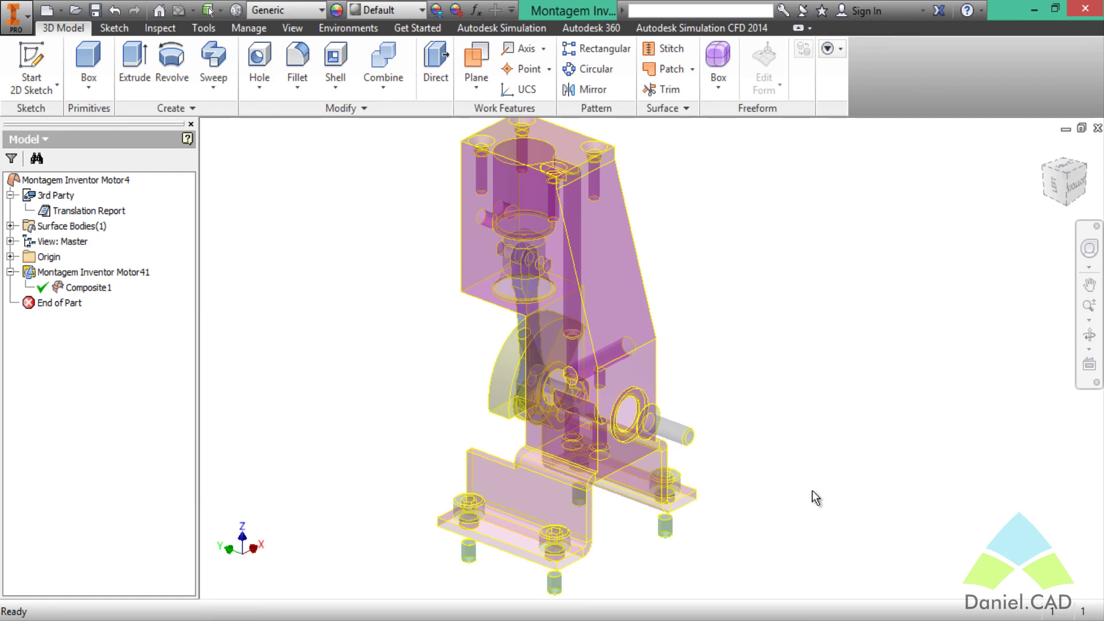
scroll(801, 468, up, 5)
scroll(798, 464, down, 4)
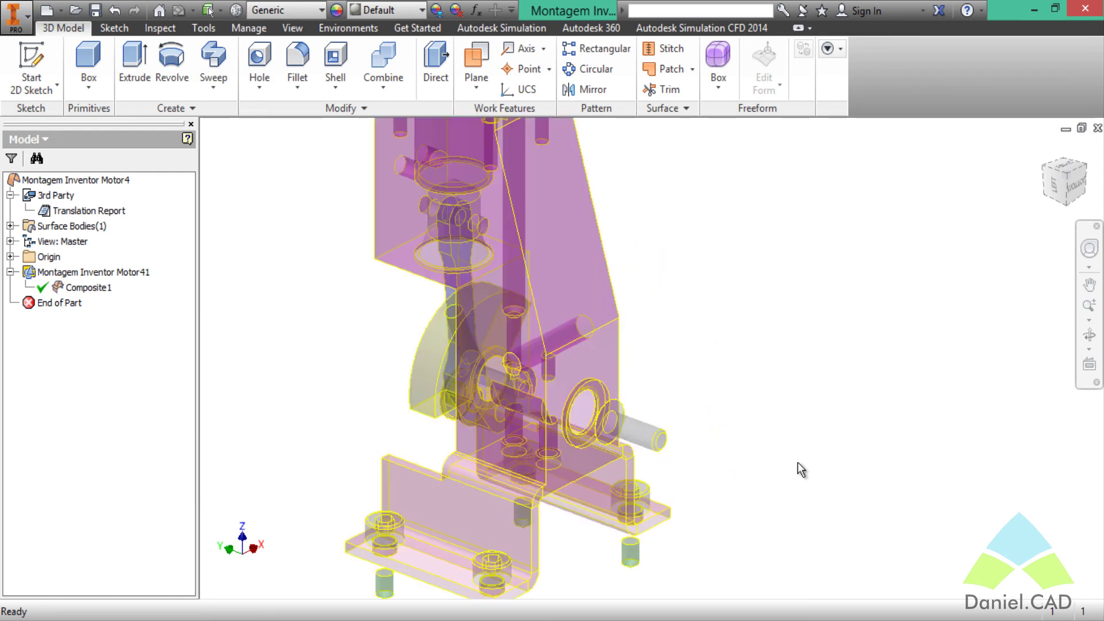
scroll(796, 464, up, 1)
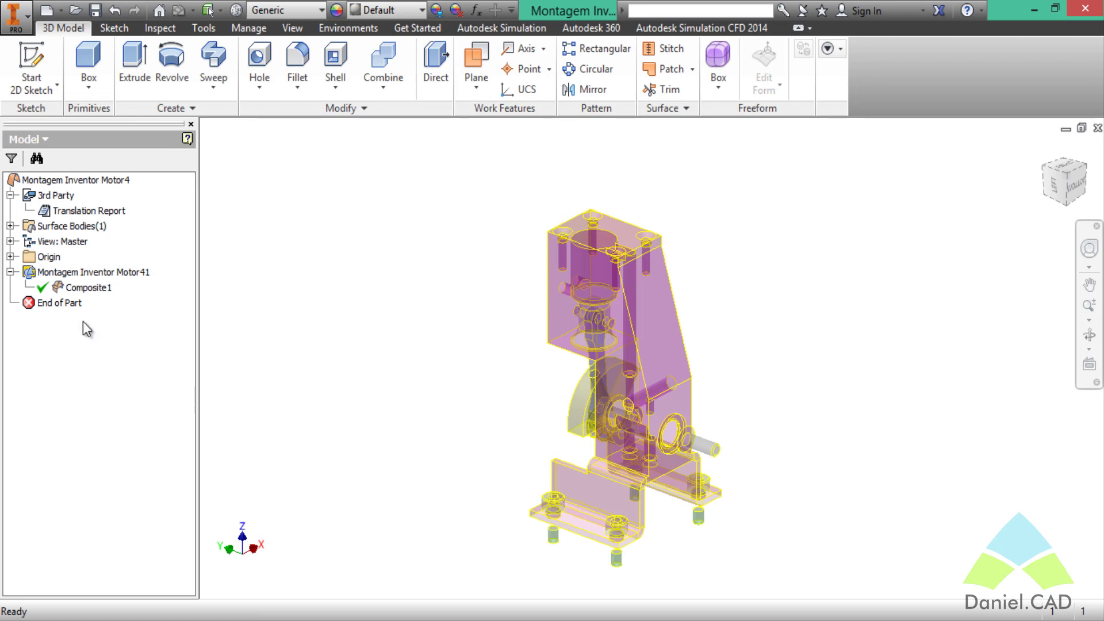
click(74, 179)
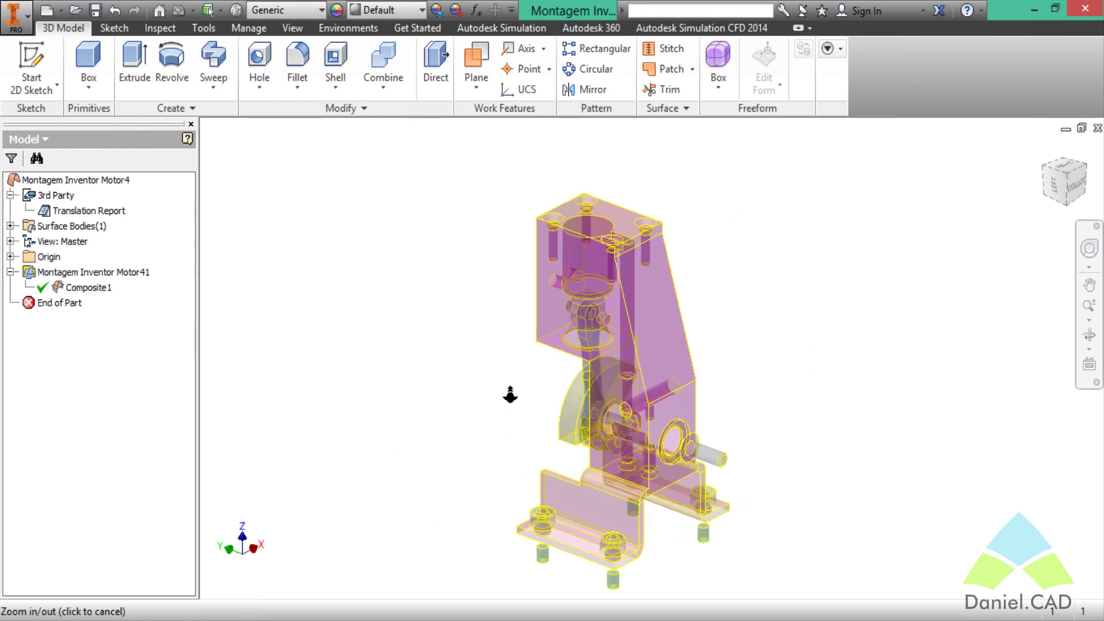
scroll(505, 410, up, 2)
middle_drag(496, 402, 503, 390)
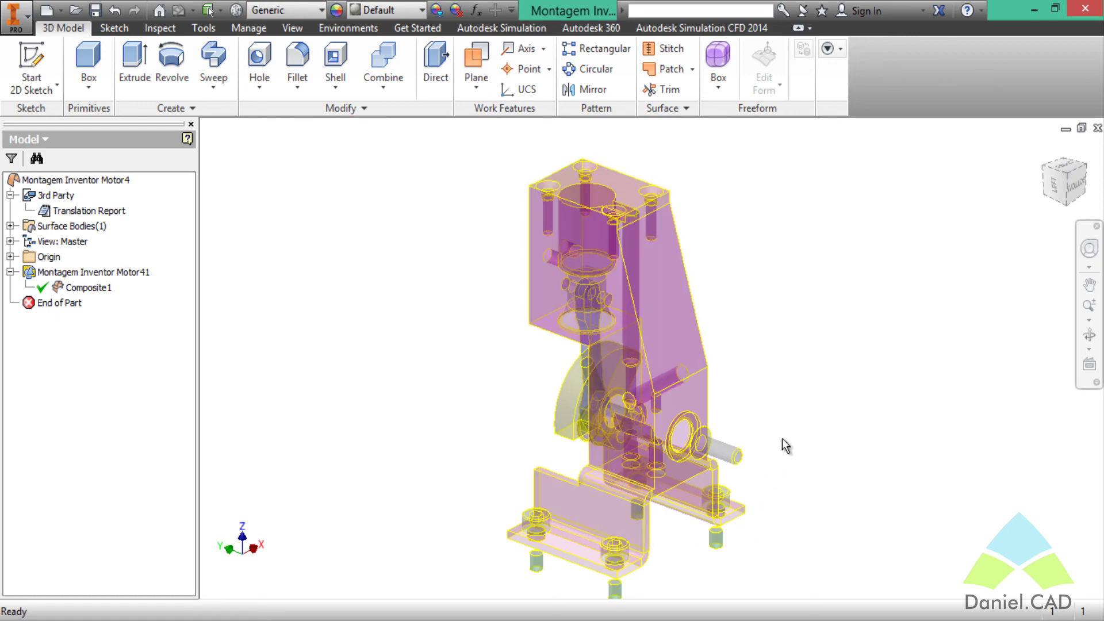
middle_drag(838, 447, 838, 431)
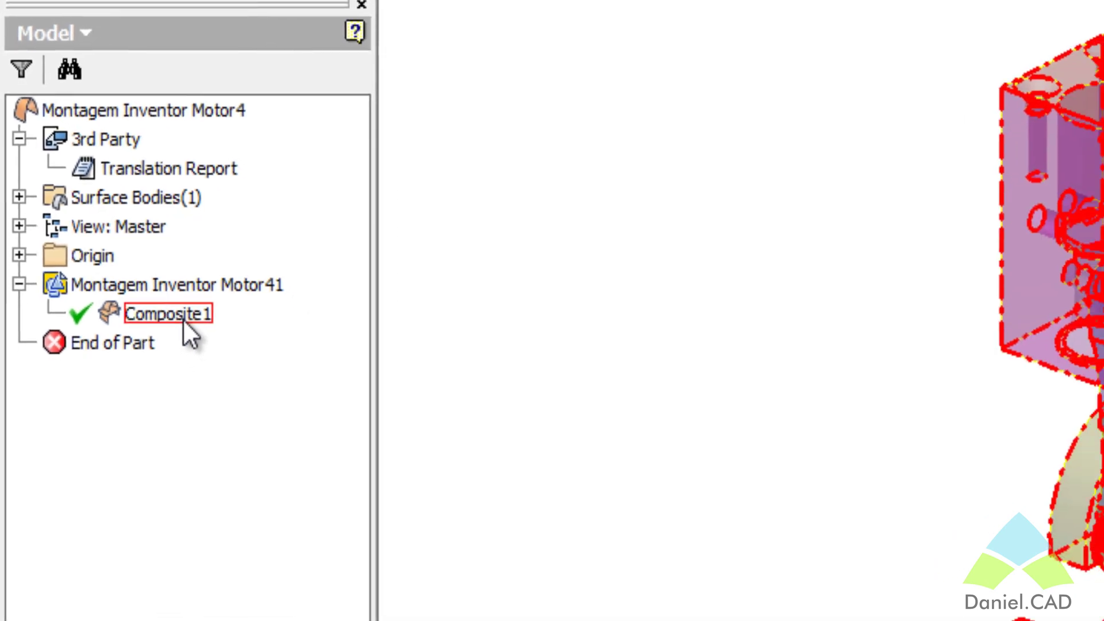
Turn off Translucent on Composite1 so the engine body displays opaque.
right_click(208, 363)
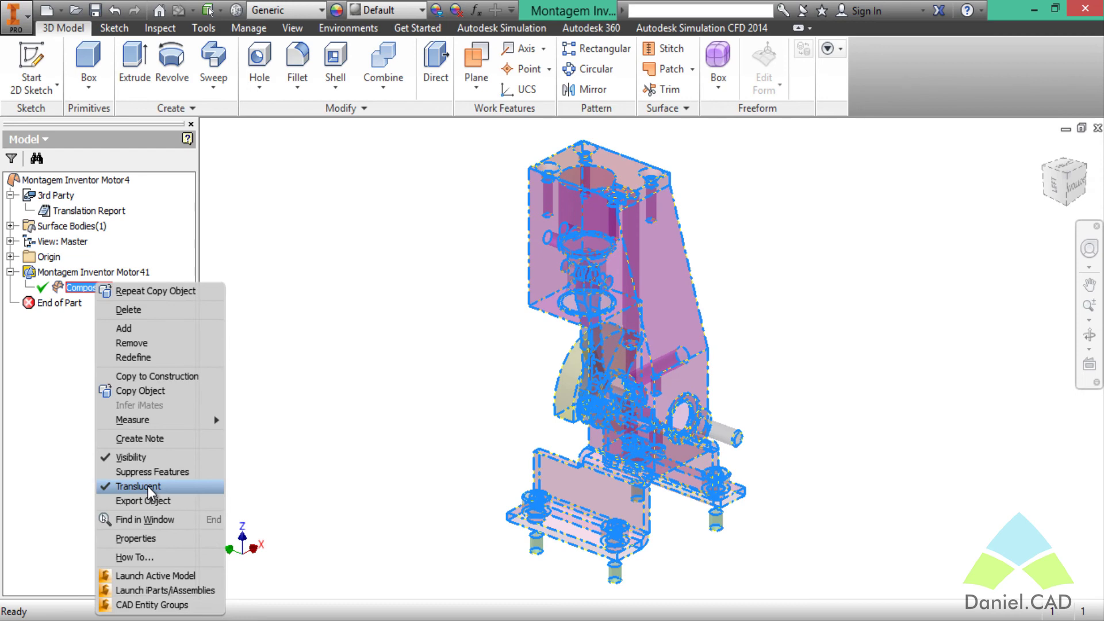
click(147, 485)
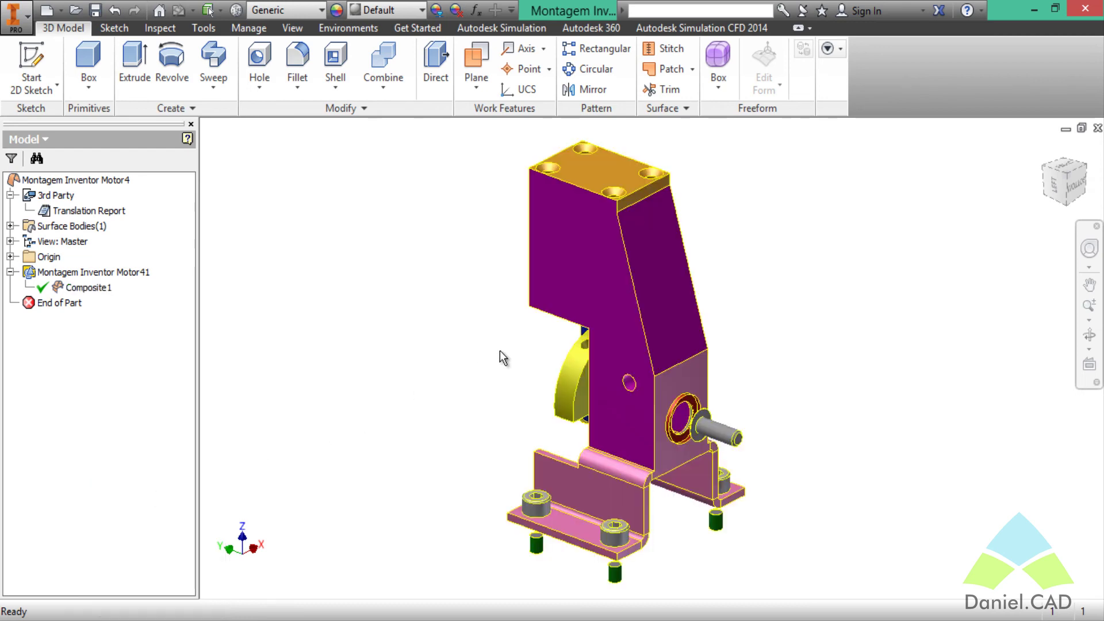
mouse_move(480, 428)
shift+middle_down()
mouse_move(518, 417)
mouse_move(816, 440)
mouse_move(724, 406)
shift+middle_up()
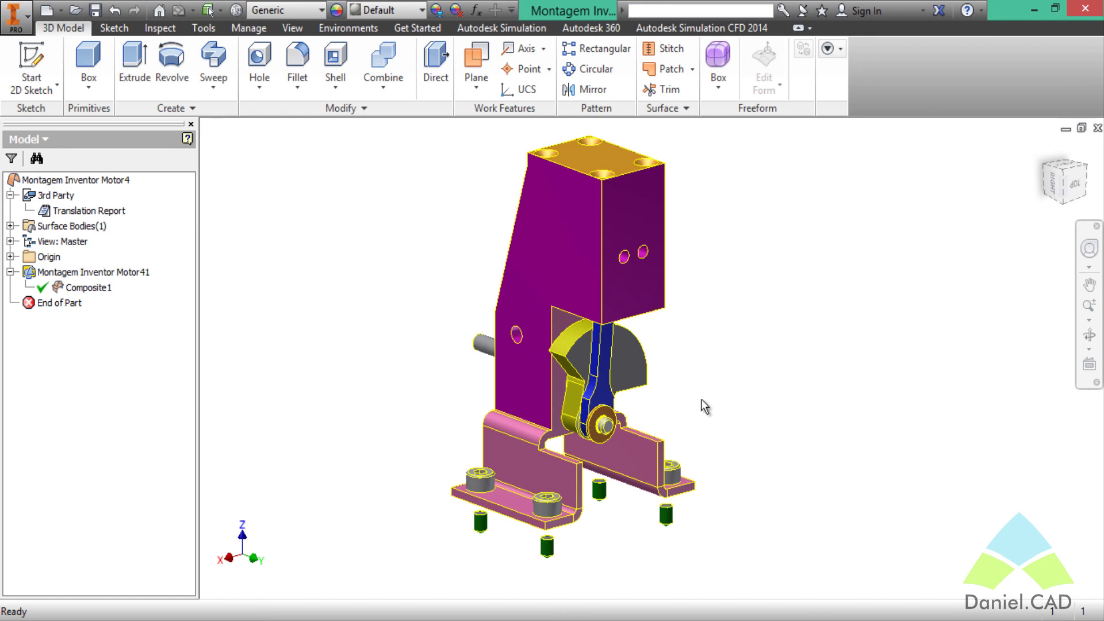
mouse_move(704, 406)
shift+middle_down()
mouse_move(732, 394)
mouse_move(747, 406)
shift+middle_up()
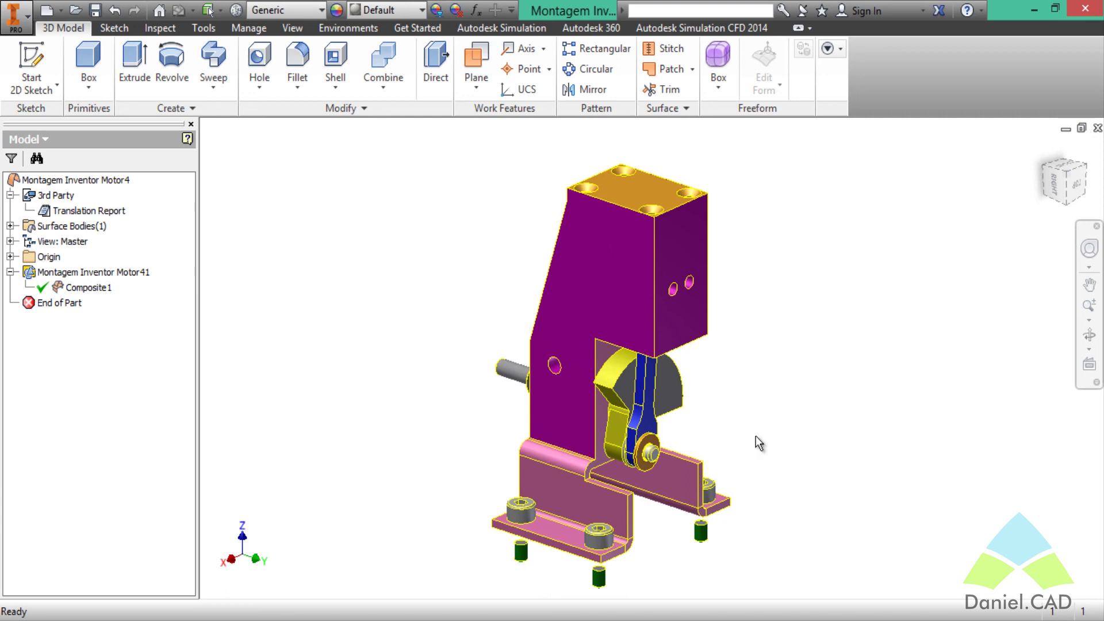
middle_drag(757, 443, 749, 433)
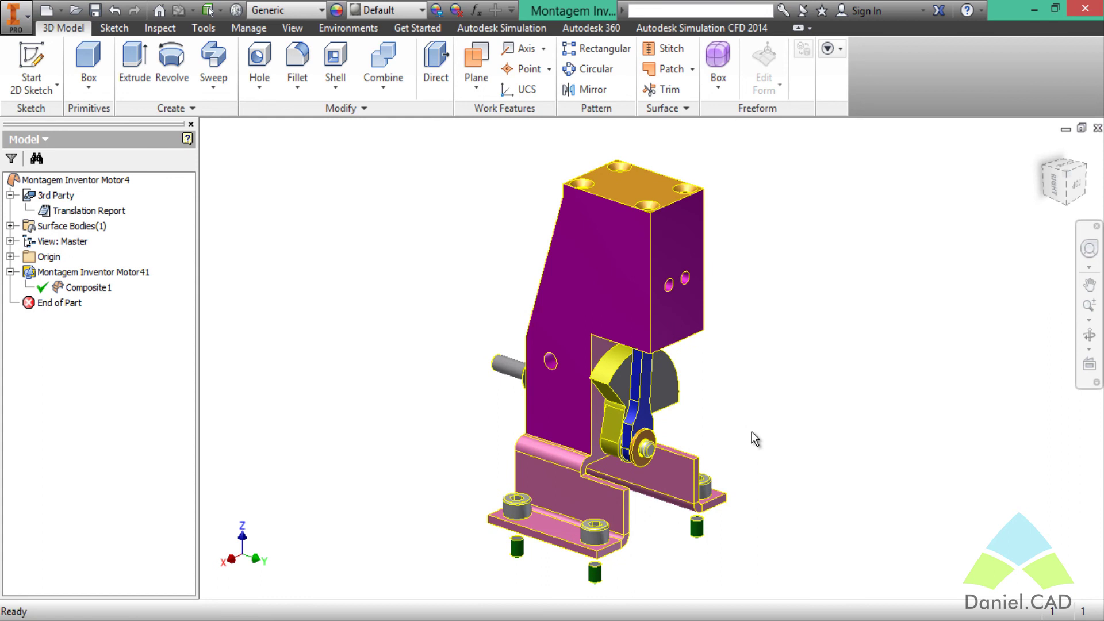